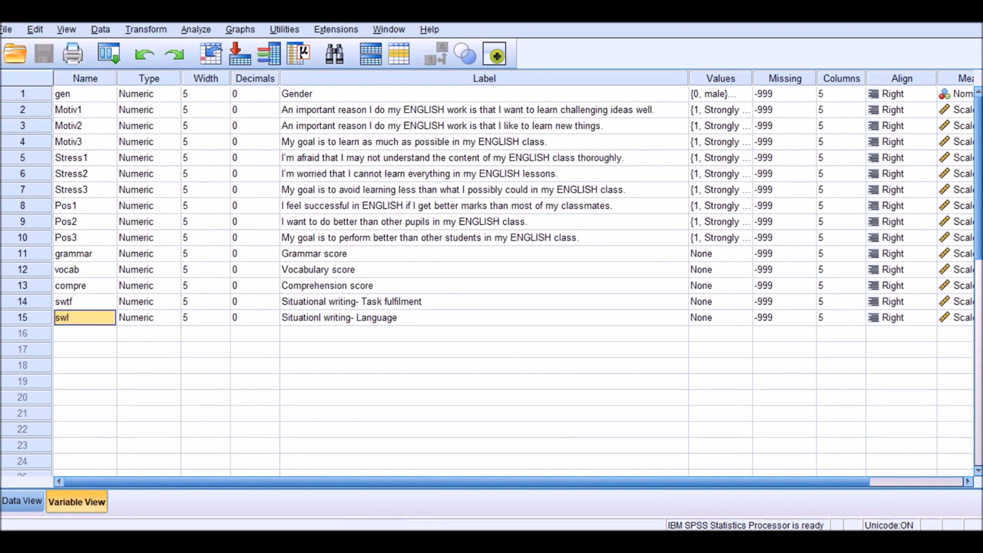
Switch to Amos Graphics and attach Sample Data.sav from the Desktop as the data file for Group number 1
{"action": "mouse_move", "coordinate": [384, 542]}
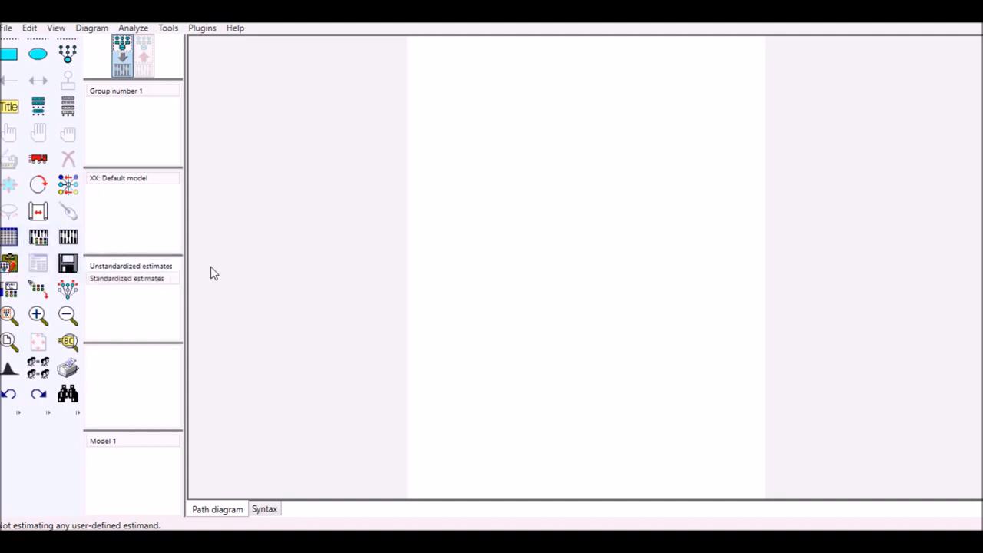
{"action": "left_click", "coordinate": [9, 29]}
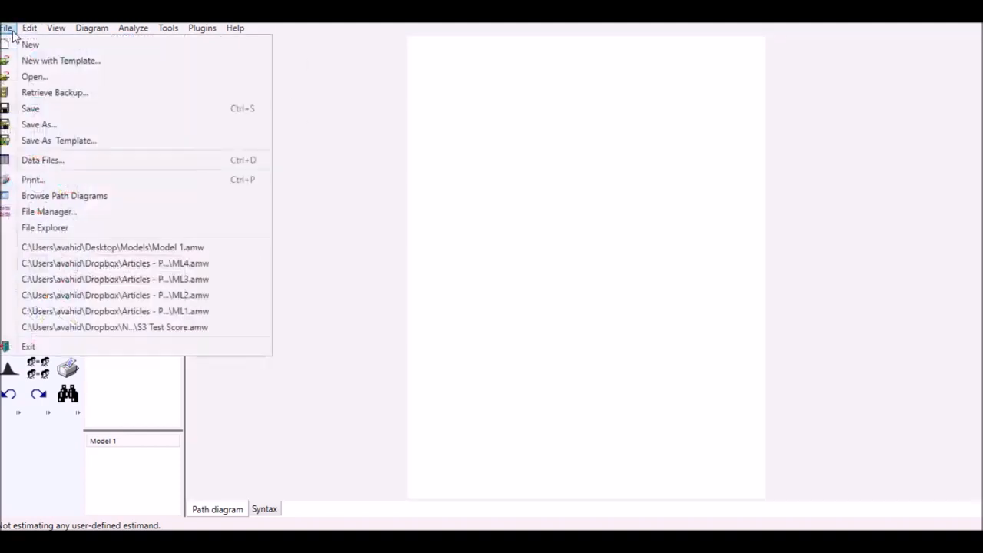
{"action": "left_click", "coordinate": [386, 178]}
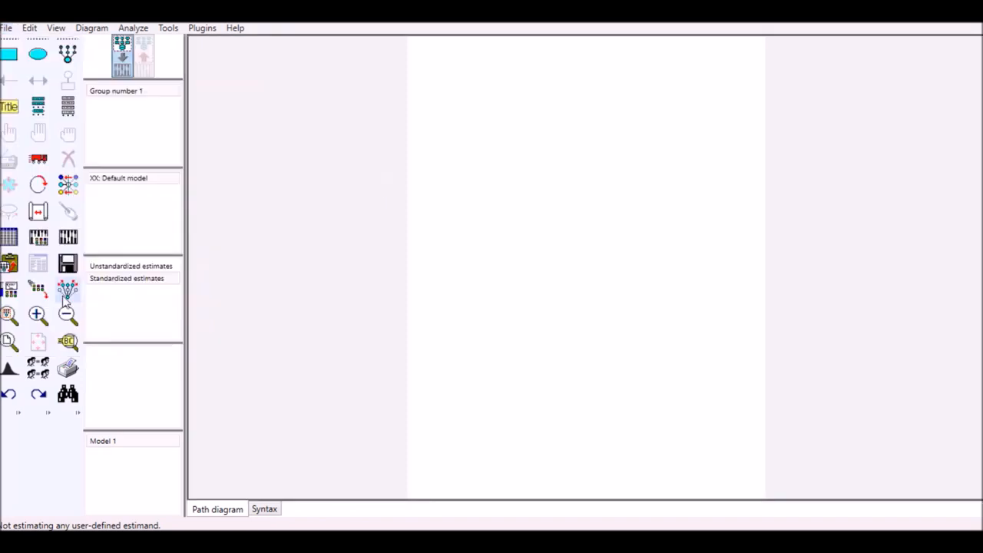
{"action": "left_click", "coordinate": [12, 243]}
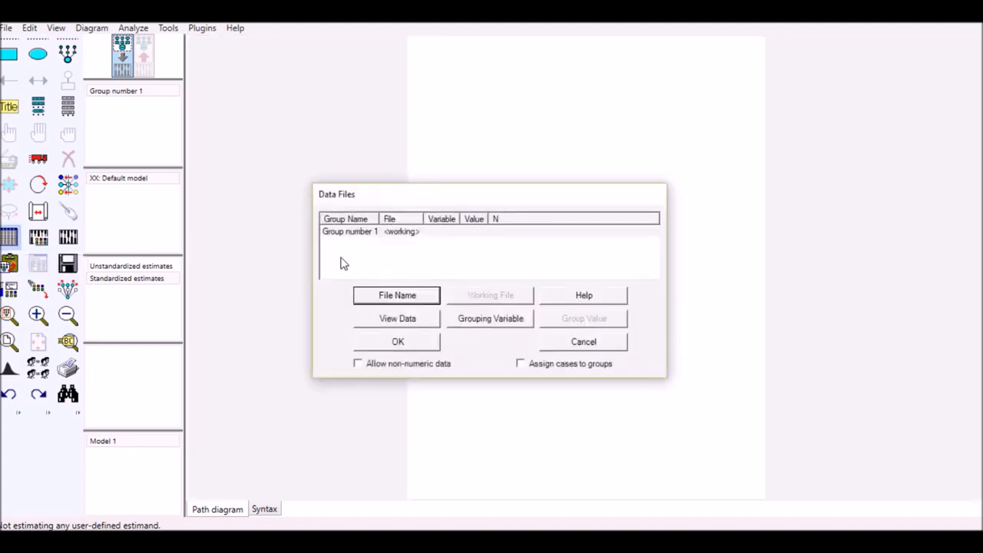
{"action": "left_click", "coordinate": [407, 298]}
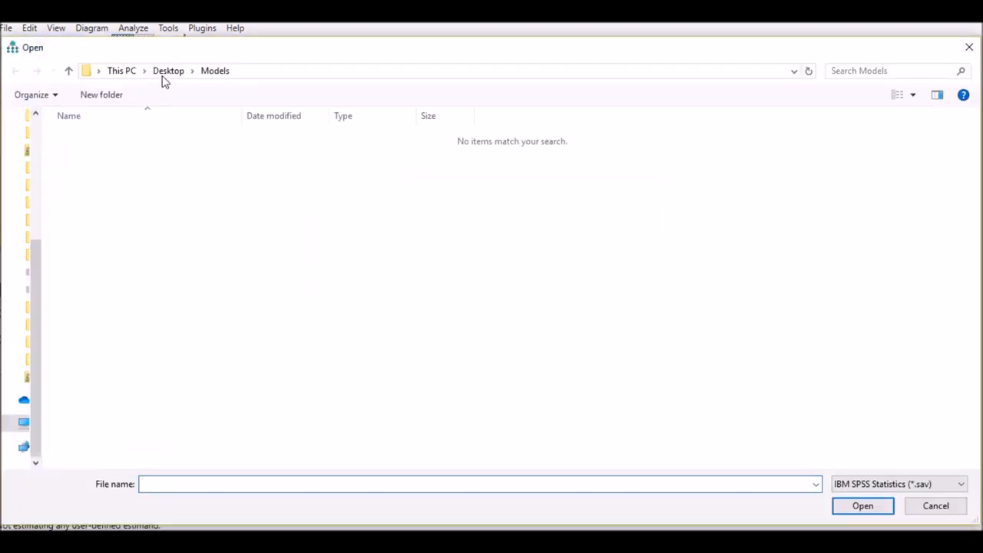
{"action": "left_click", "coordinate": [166, 70]}
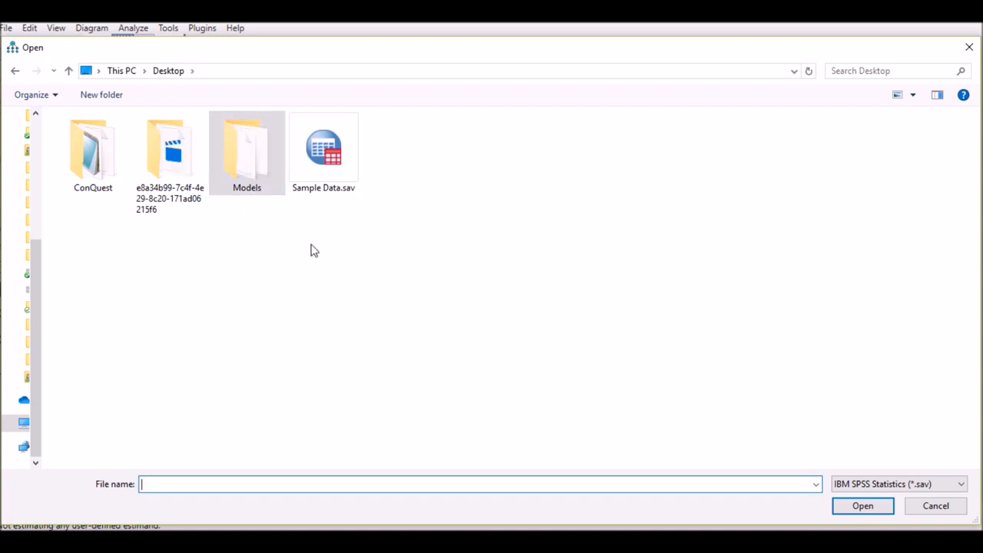
{"action": "left_click", "coordinate": [331, 181]}
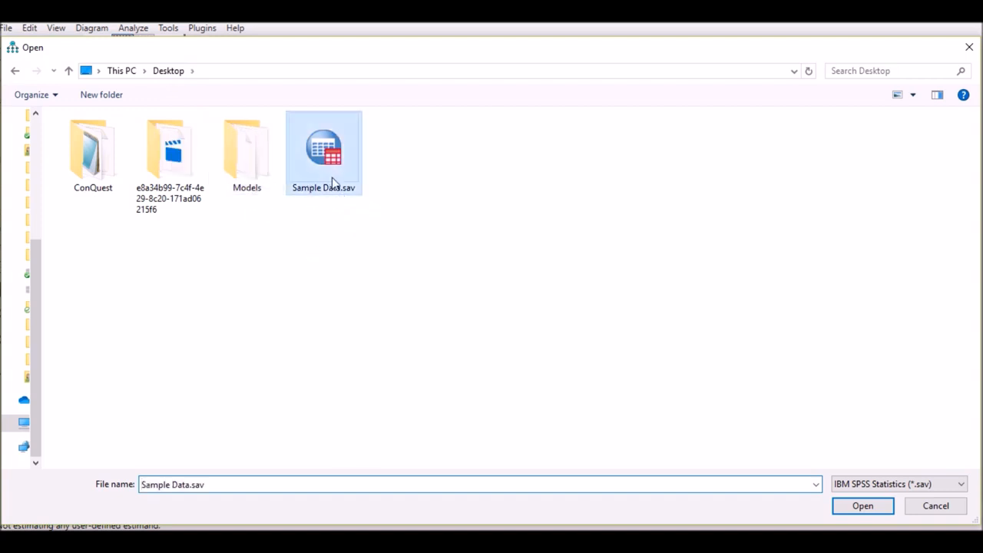
{"action": "left_click", "coordinate": [862, 507]}
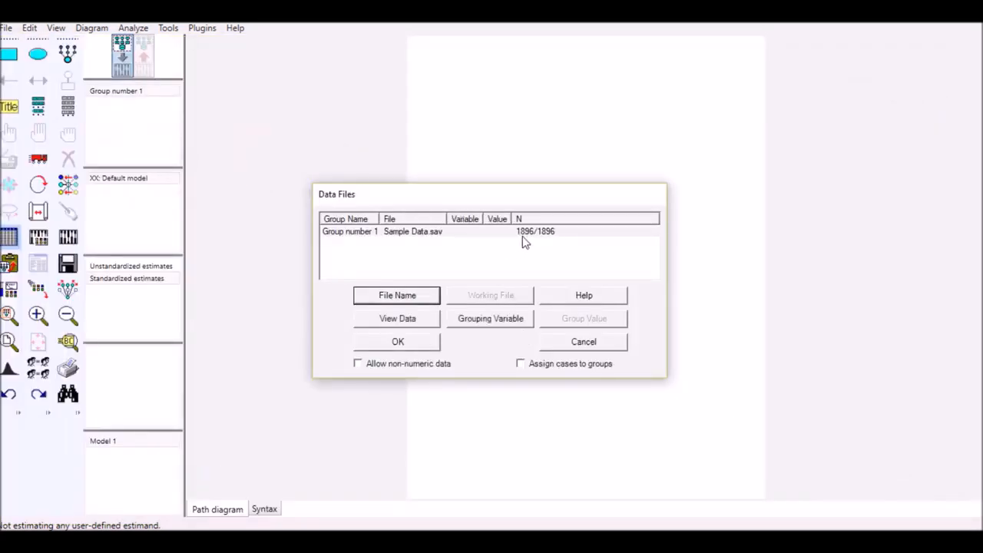
{"action": "left_click_drag", "start_coordinate": [533, 201], "coordinate": [543, 169]}
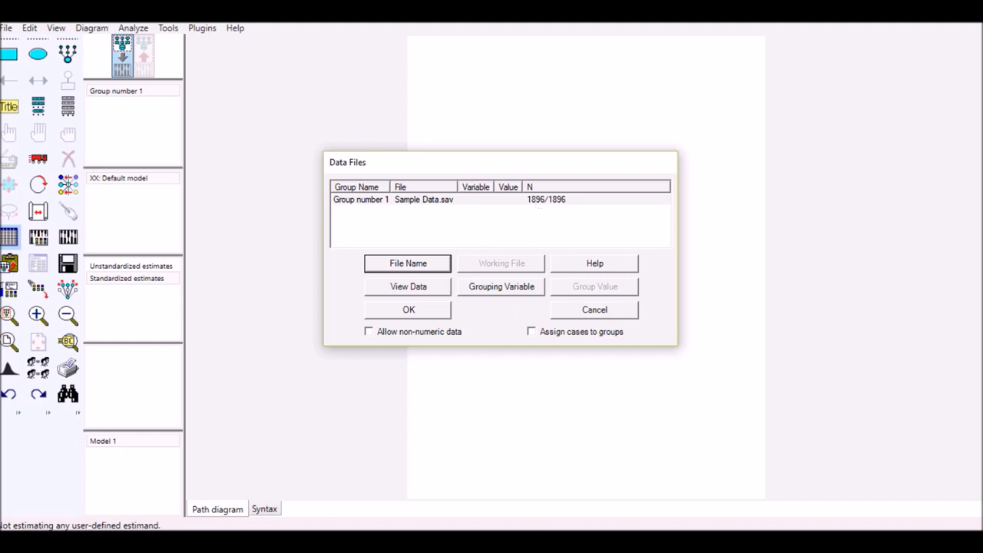
{"action": "left_click", "coordinate": [427, 315]}
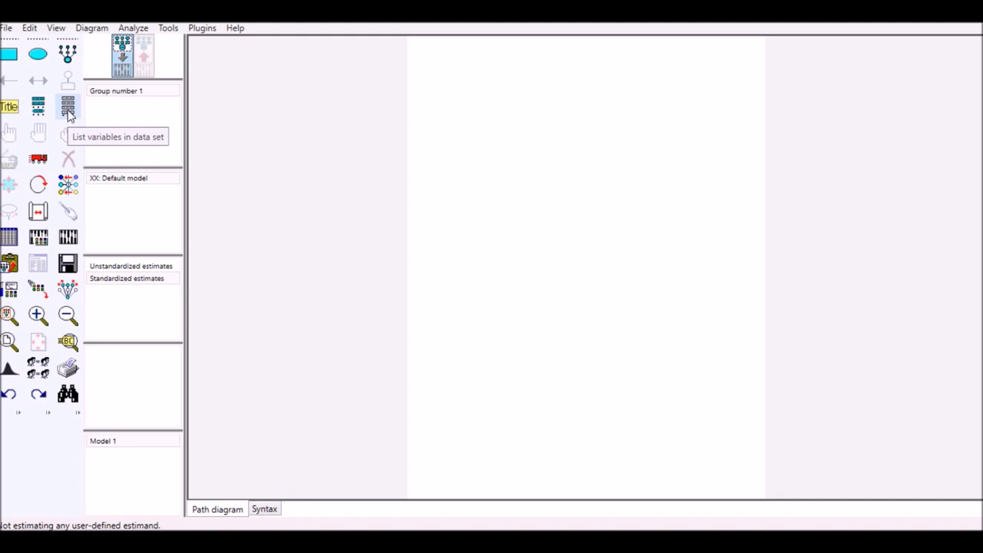
List the variables in the dataset, enlarge the list to show full labels, and place it below the drawing area
{"action": "left_click", "coordinate": [69, 113]}
{"action": "left_click_drag", "start_coordinate": [550, 157], "coordinate": [235, 164]}
{"action": "left_click_drag", "start_coordinate": [262, 311], "coordinate": [274, 453]}
{"action": "left_click_drag", "start_coordinate": [360, 379], "coordinate": [585, 377]}
{"action": "left_click_drag", "start_coordinate": [435, 168], "coordinate": [389, 294]}
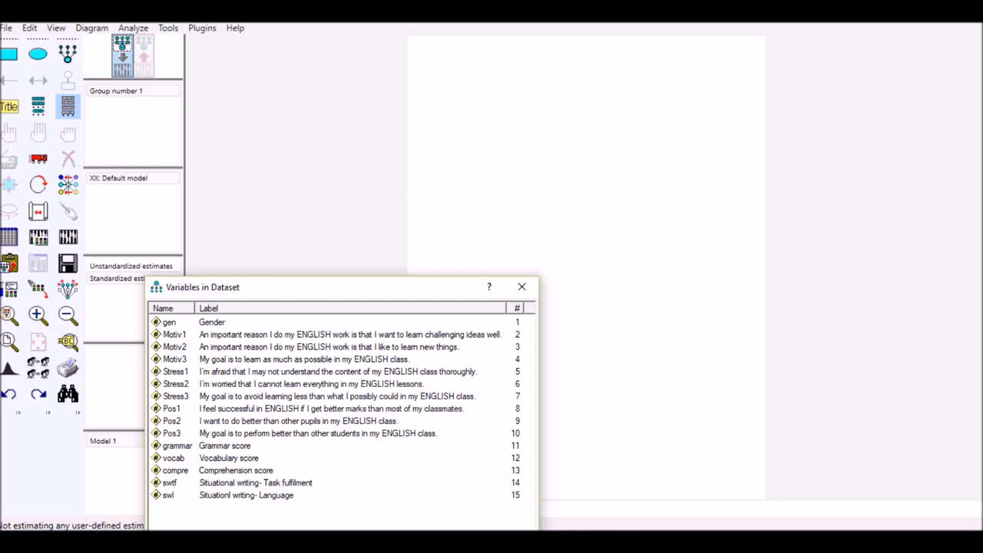
Draw a latent variable near the top of the page and add three indicators with error terms
{"action": "mouse_move", "coordinate": [589, 540]}
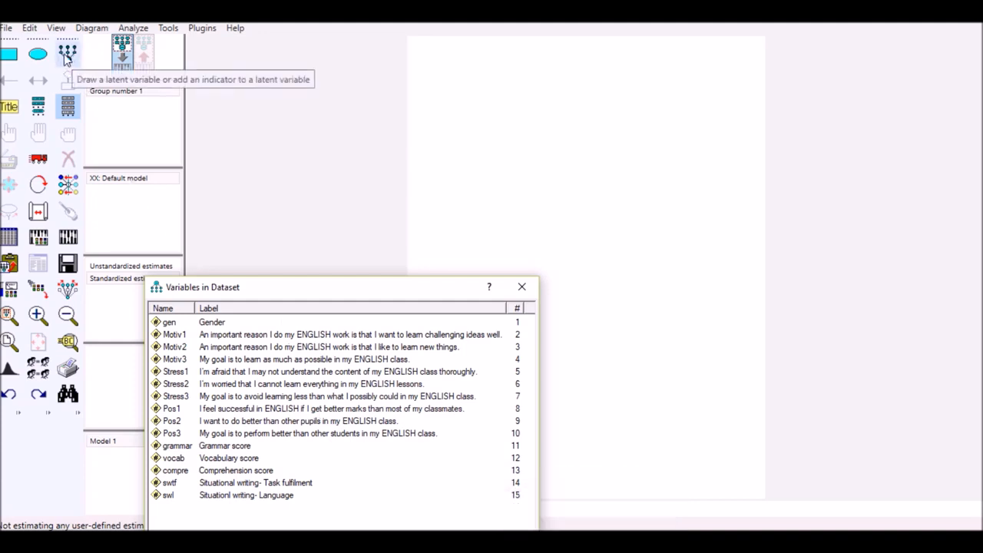
{"action": "left_click", "coordinate": [67, 55]}
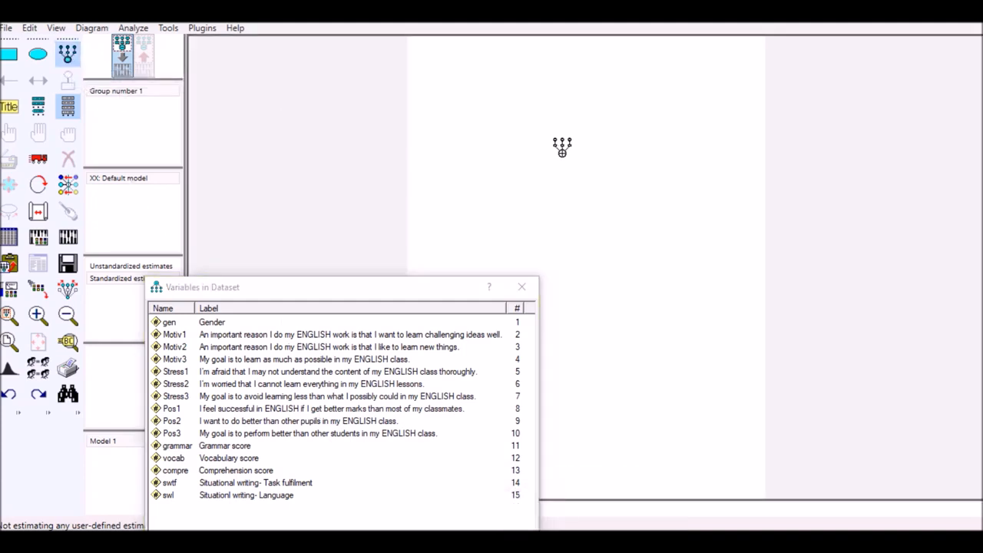
{"action": "left_click_drag", "start_coordinate": [475, 100], "coordinate": [527, 149]}
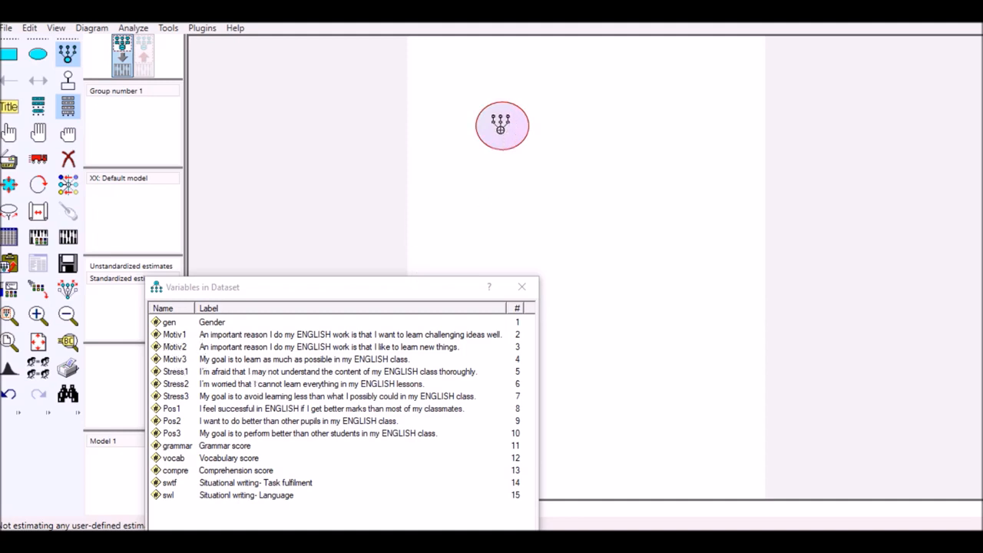
{"action": "left_click", "coordinate": [500, 124]}
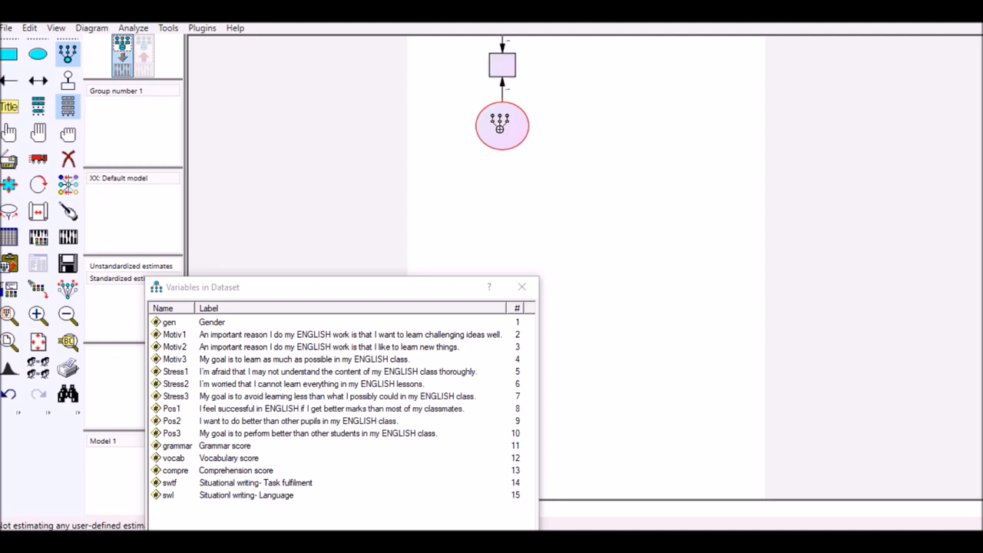
{"action": "left_click", "coordinate": [499, 125]}
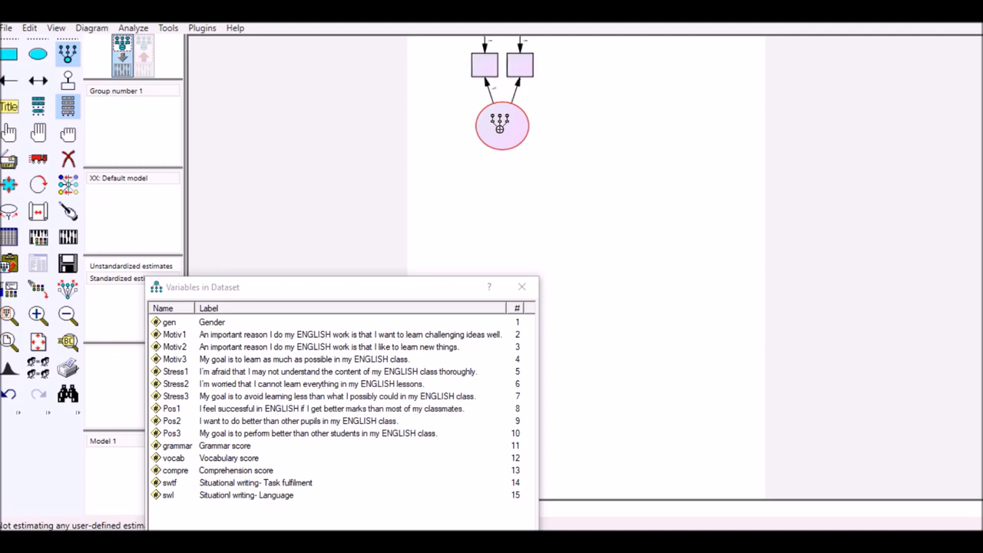
{"action": "left_click", "coordinate": [500, 125]}
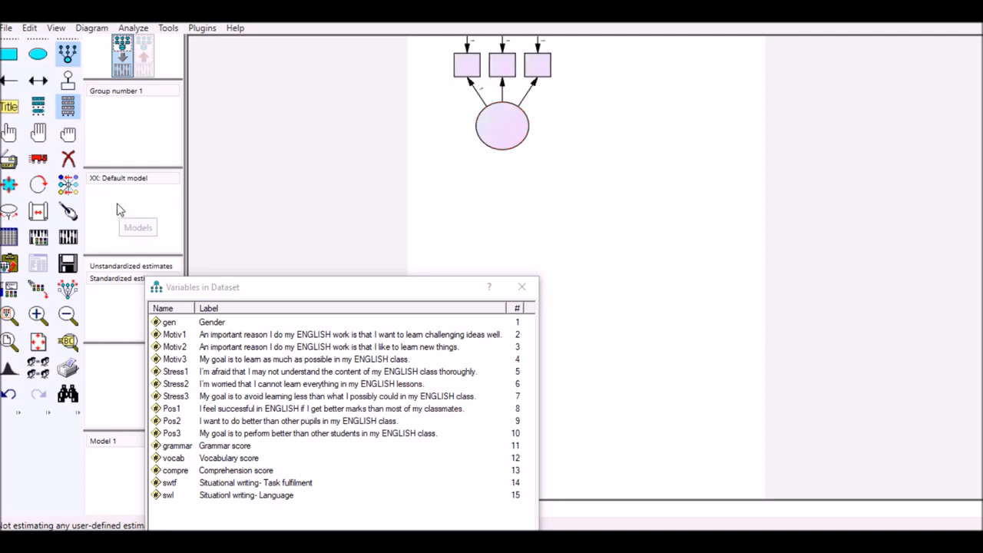
Rotate the latent variable's indicators to its right side and shift the variable list further down
{"action": "left_click", "coordinate": [38, 186]}
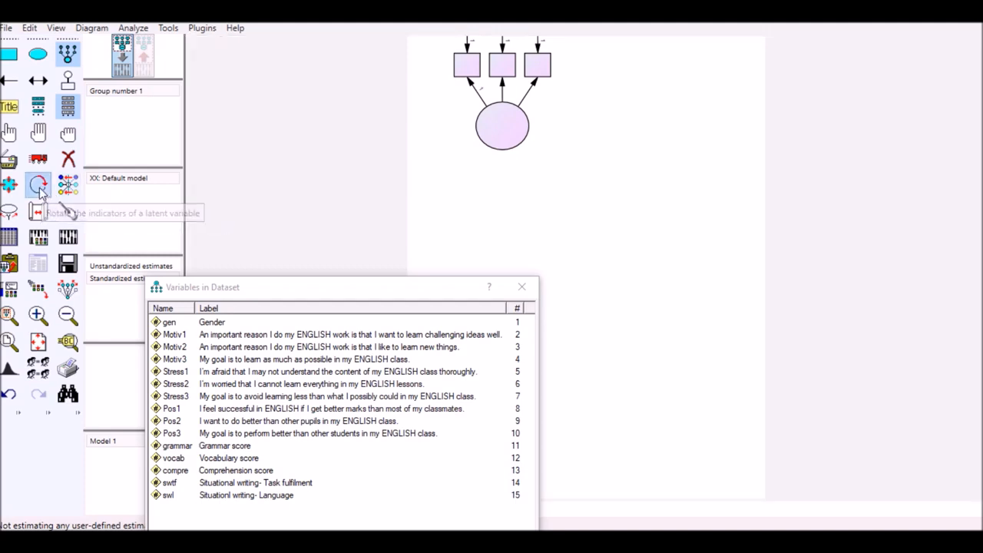
{"action": "left_click", "coordinate": [504, 136]}
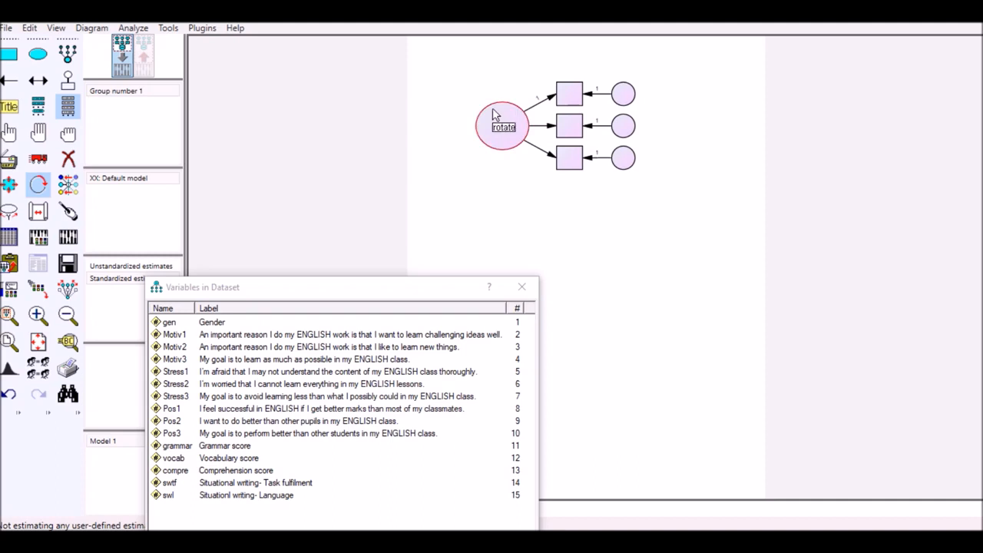
{"action": "left_click", "coordinate": [406, 293]}
{"action": "left_click_drag", "start_coordinate": [406, 293], "coordinate": [408, 322]}
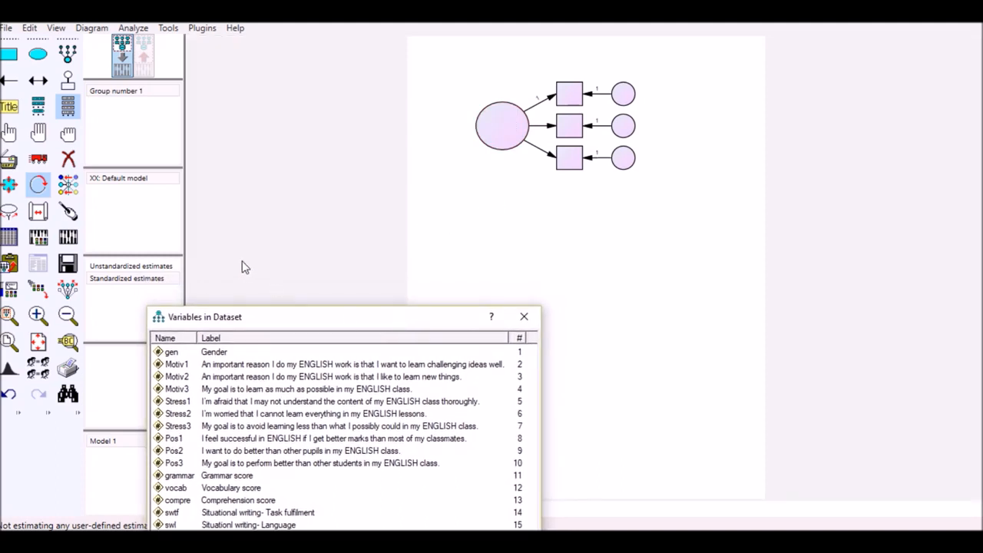
Select all objects and move the whole latent variable structure to the right side of the page
{"action": "left_click", "coordinate": [38, 135]}
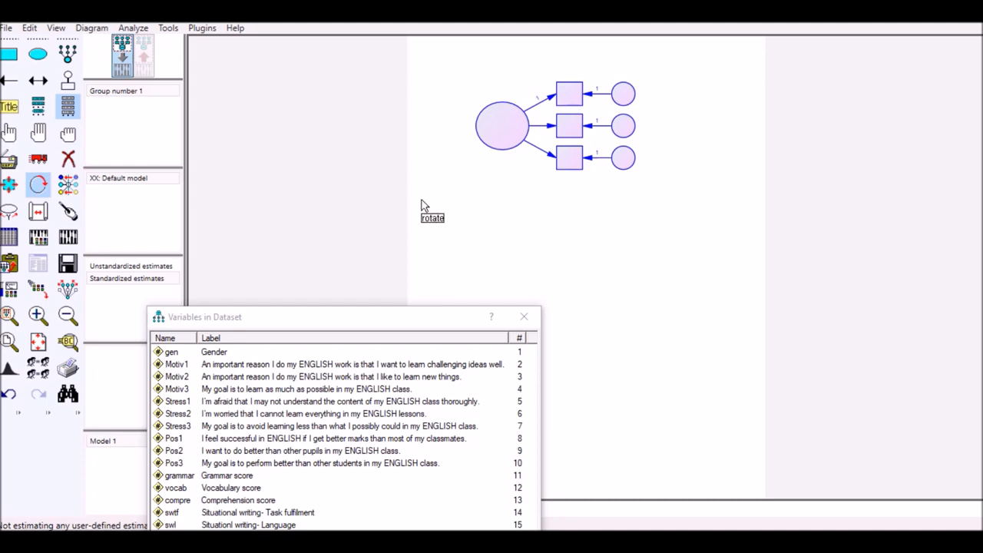
{"action": "left_click", "coordinate": [40, 161]}
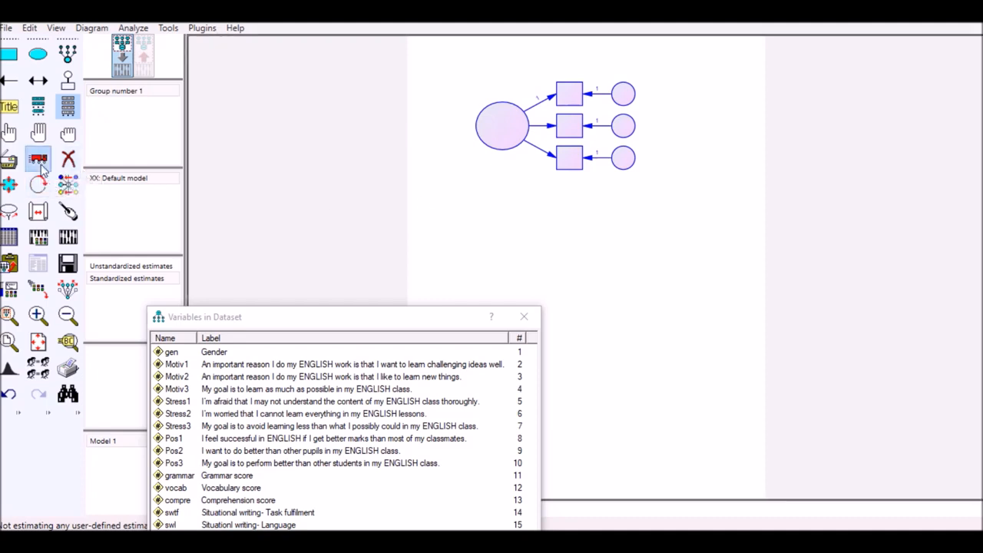
{"action": "left_click_drag", "start_coordinate": [496, 130], "coordinate": [614, 135]}
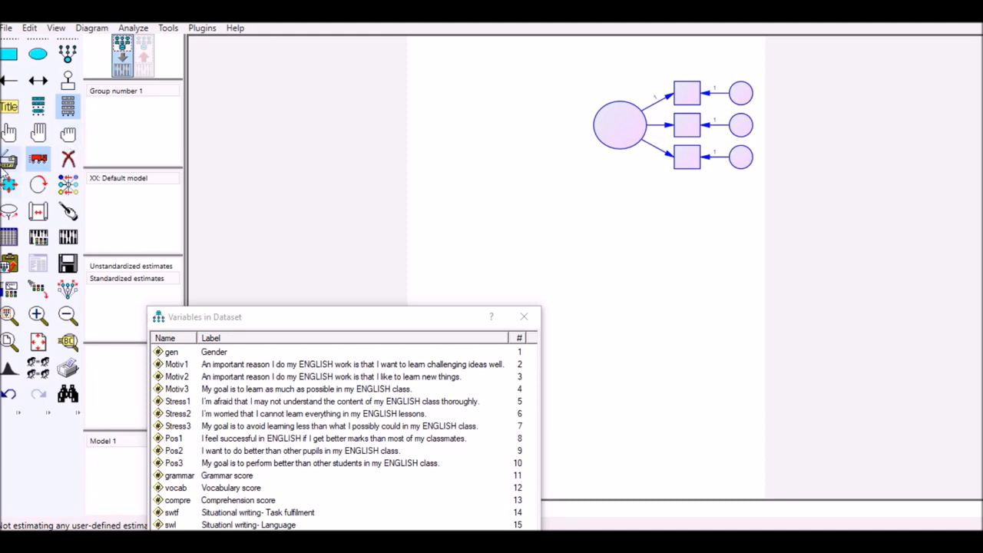
Duplicate the latent variable structure twice below the original and once at the page's left edge, ending with all objects deselected
{"action": "left_click", "coordinate": [8, 163]}
{"action": "left_click_drag", "start_coordinate": [612, 137], "coordinate": [613, 323]}
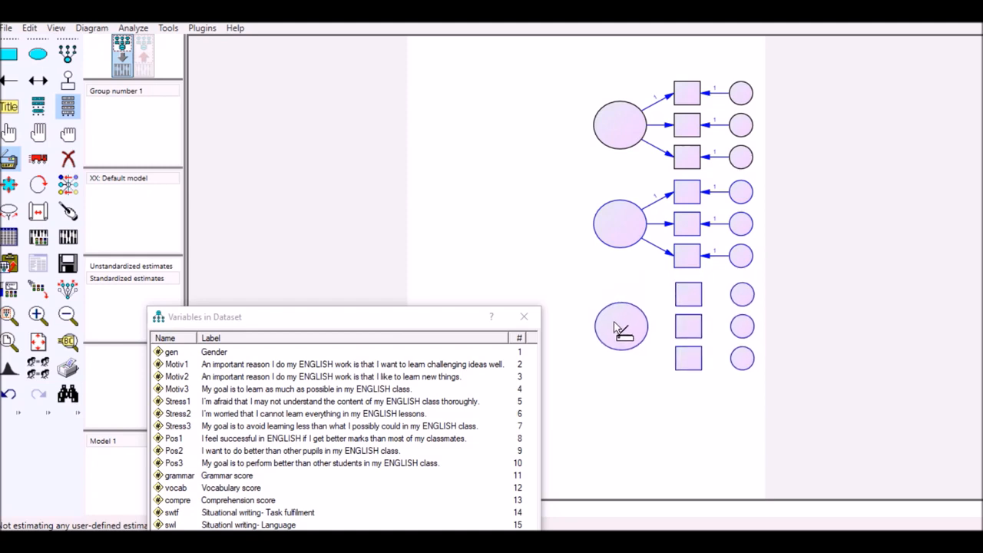
{"action": "left_click_drag", "start_coordinate": [614, 323], "coordinate": [615, 323]}
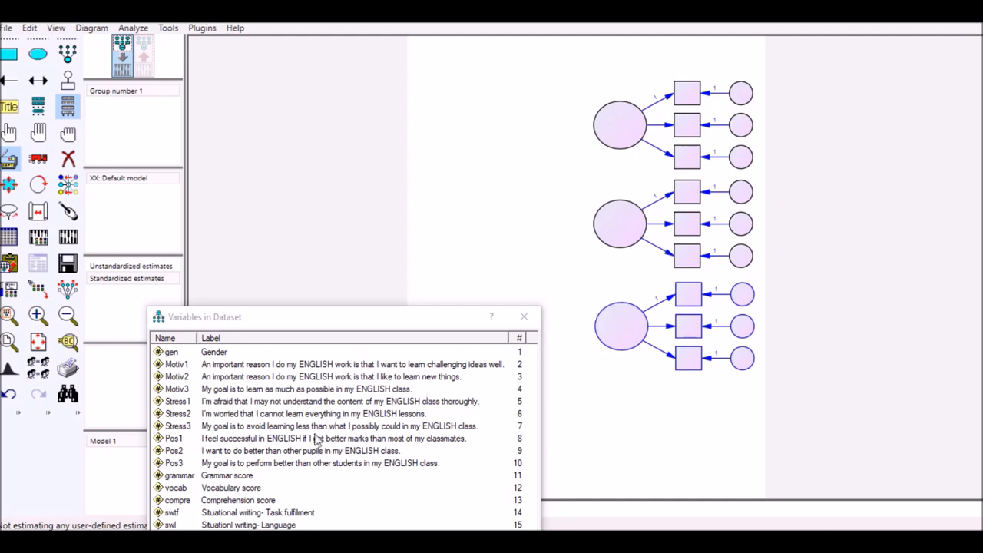
{"action": "mouse_move", "coordinate": [182, 528]}
{"action": "left_mouse_down"}
{"action": "mouse_move", "coordinate": [597, 369]}
{"action": "mouse_move", "coordinate": [498, 348]}
{"action": "mouse_move", "coordinate": [634, 346]}
{"action": "mouse_move", "coordinate": [445, 215]}
{"action": "mouse_move", "coordinate": [435, 219]}
{"action": "left_mouse_up"}
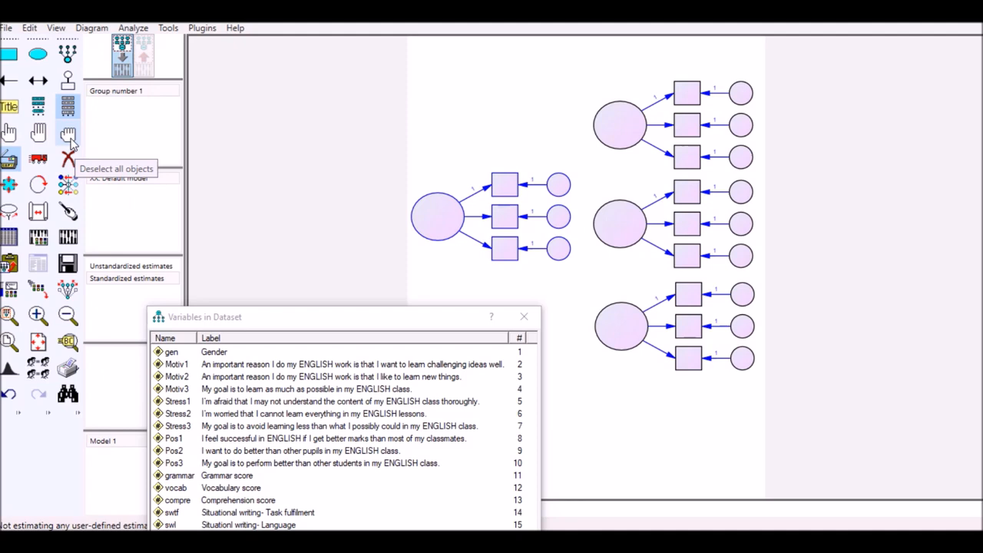
{"action": "left_click", "coordinate": [71, 143]}
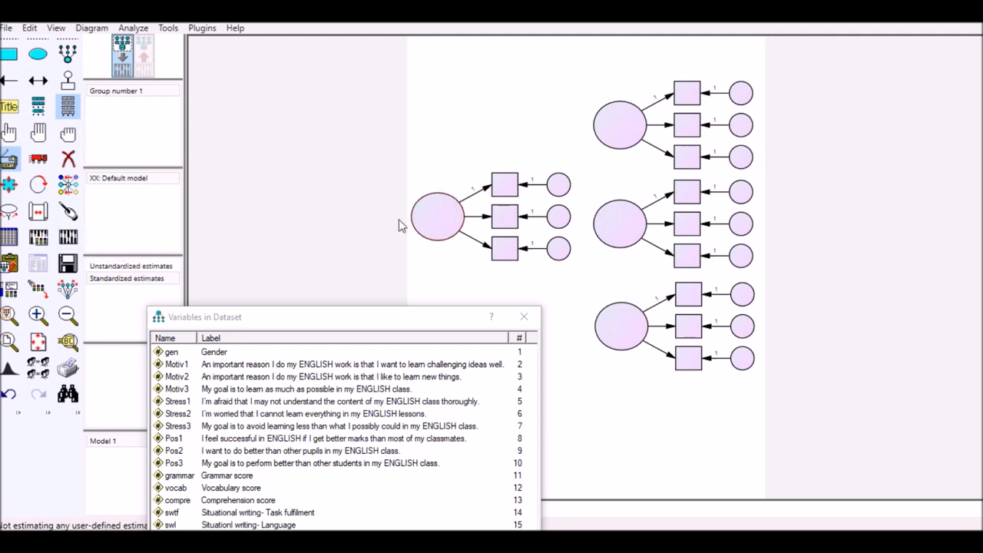
Rotate the indicators of the leftmost latent variable so they sit on its left side
{"action": "left_click", "coordinate": [38, 184]}
{"action": "left_click", "coordinate": [448, 224]}
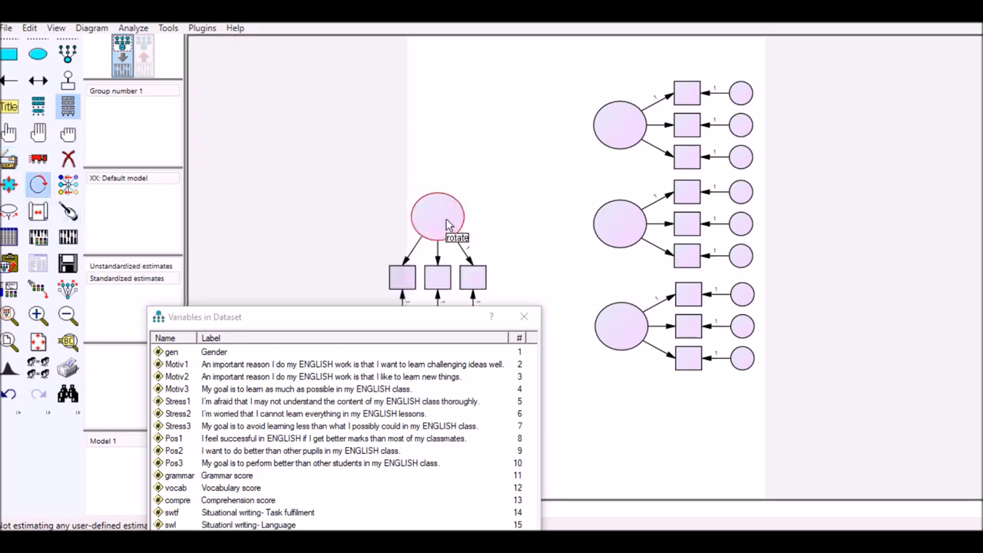
{"action": "left_click", "coordinate": [447, 224]}
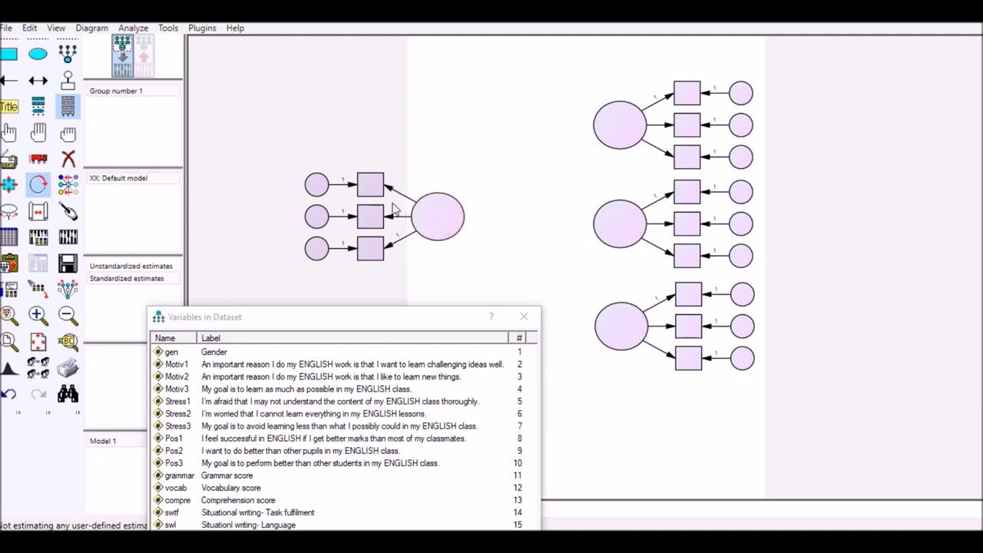
Add two more indicators with error terms to the leftmost latent variable, making five in total
{"action": "left_click", "coordinate": [67, 60]}
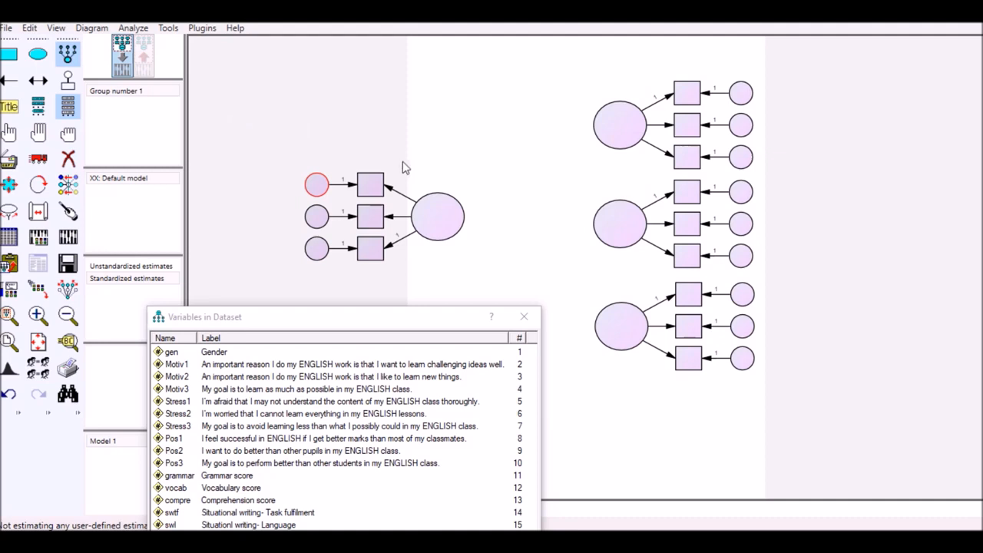
{"action": "left_click", "coordinate": [438, 219]}
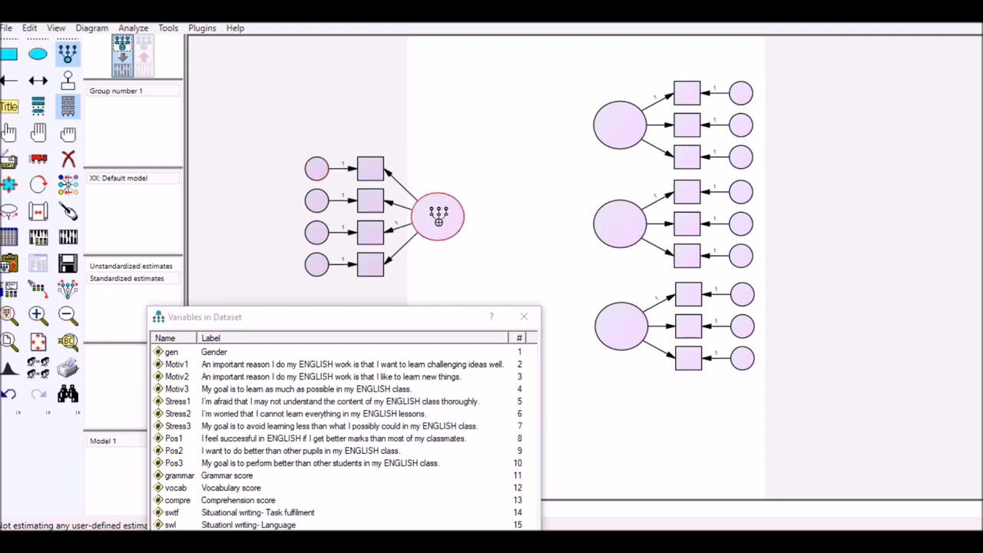
{"action": "left_click", "coordinate": [438, 221]}
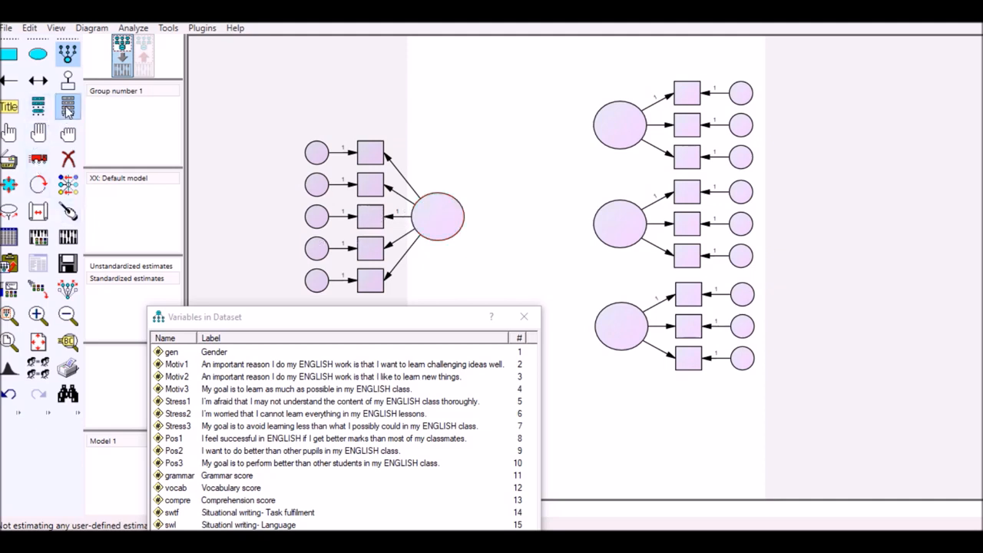
{"action": "left_click", "coordinate": [67, 55]}
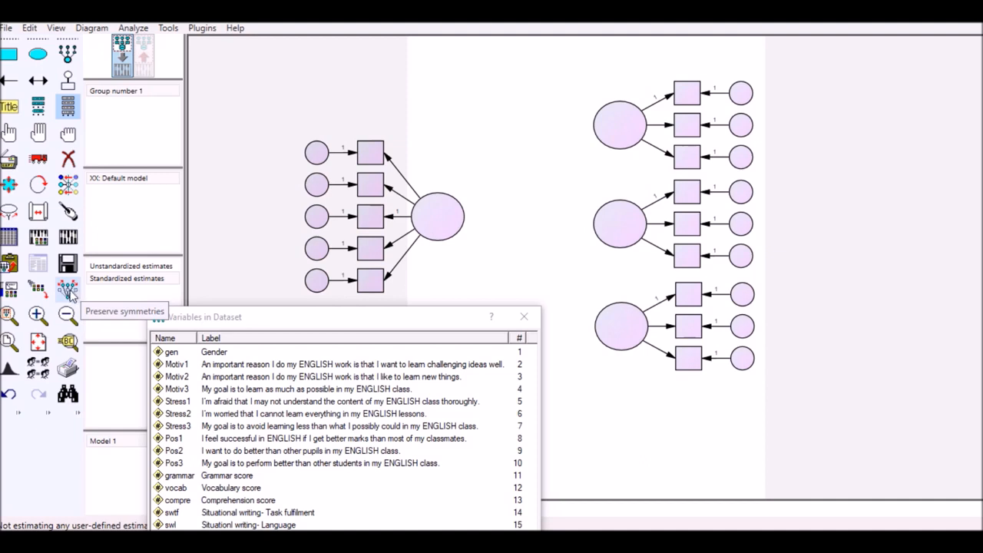
With symmetries preserved, move the five-indicator structure right onto the page and realign the three three-indicator structures in a column
{"action": "left_click", "coordinate": [68, 290]}
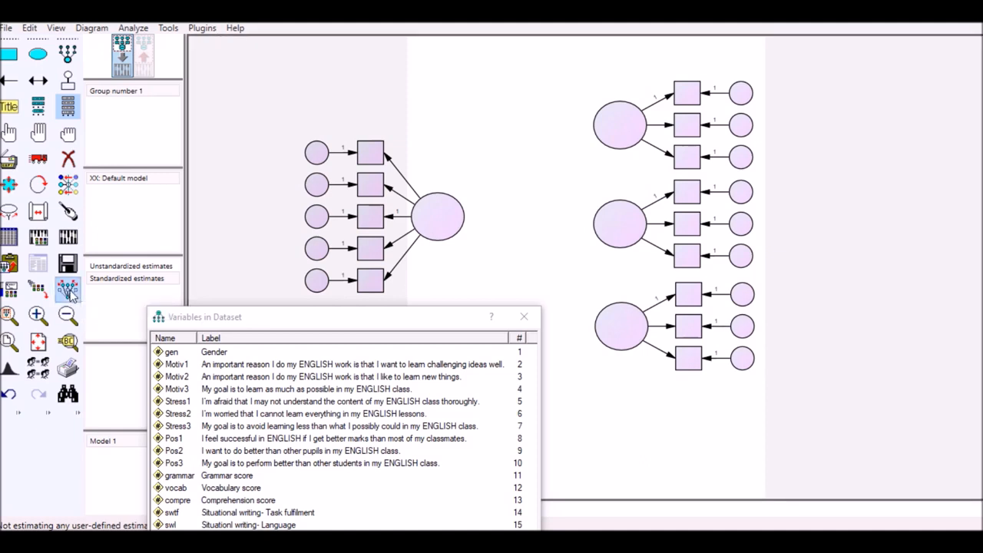
{"action": "left_click", "coordinate": [39, 165]}
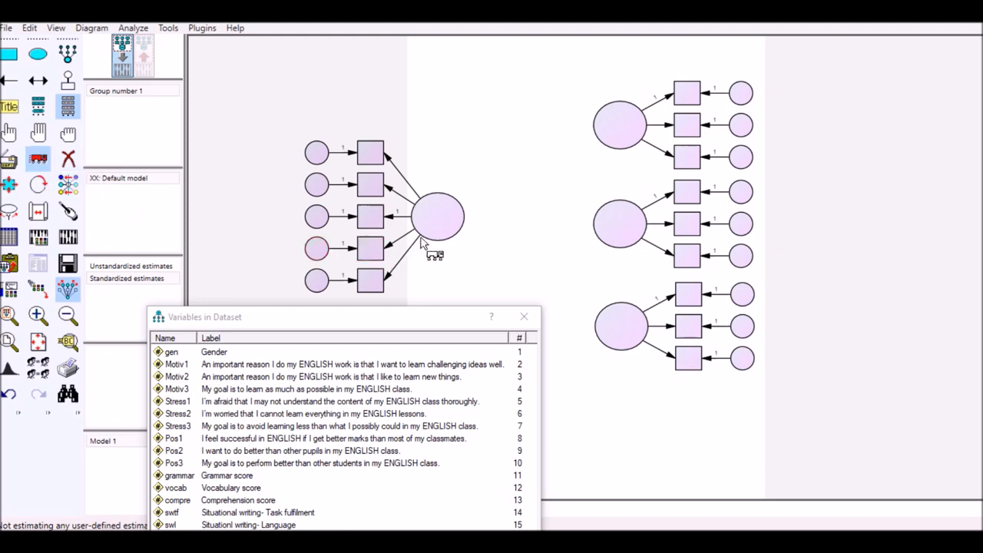
{"action": "left_click_drag", "start_coordinate": [440, 223], "coordinate": [545, 220]}
{"action": "mouse_move", "coordinate": [611, 145]}
{"action": "left_mouse_down"}
{"action": "mouse_move", "coordinate": [616, 131]}
{"action": "mouse_move", "coordinate": [604, 127]}
{"action": "mouse_move", "coordinate": [612, 129]}
{"action": "left_mouse_up"}
{"action": "left_click_drag", "start_coordinate": [609, 221], "coordinate": [613, 218]}
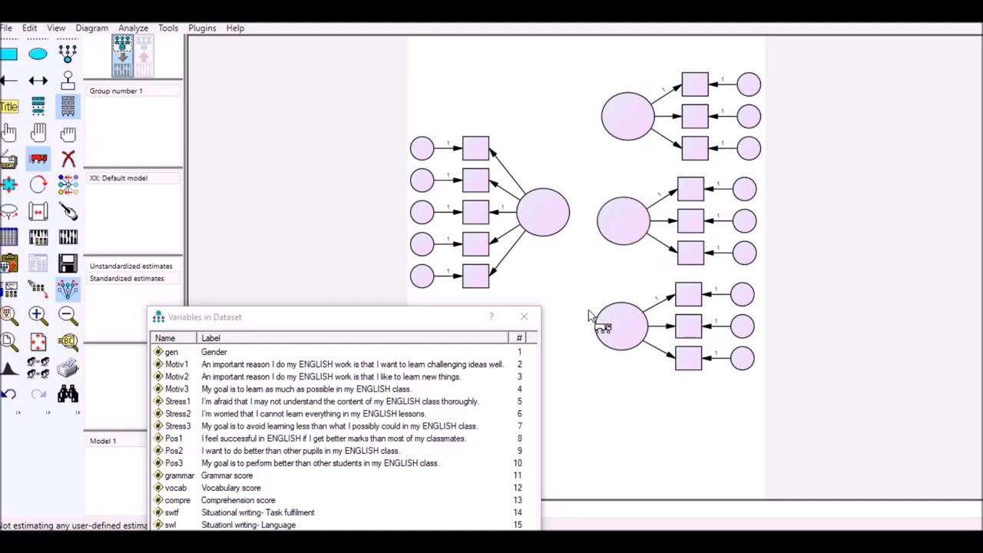
{"action": "left_click_drag", "start_coordinate": [618, 329], "coordinate": [621, 326]}
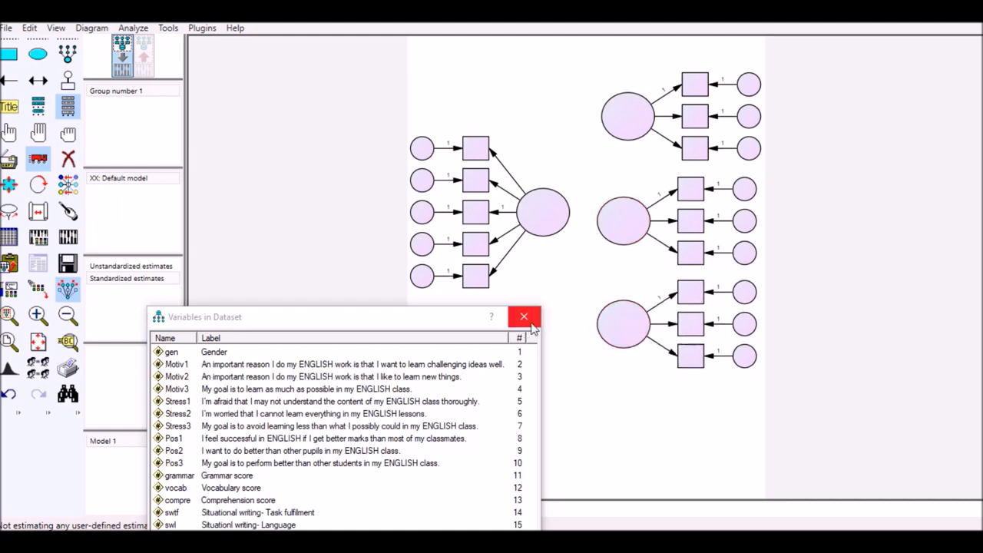
Draw single-headed paths from each of the three three-indicator latent variables to the five-indicator latent variable
{"action": "left_click_drag", "start_coordinate": [426, 310], "coordinate": [387, 326]}
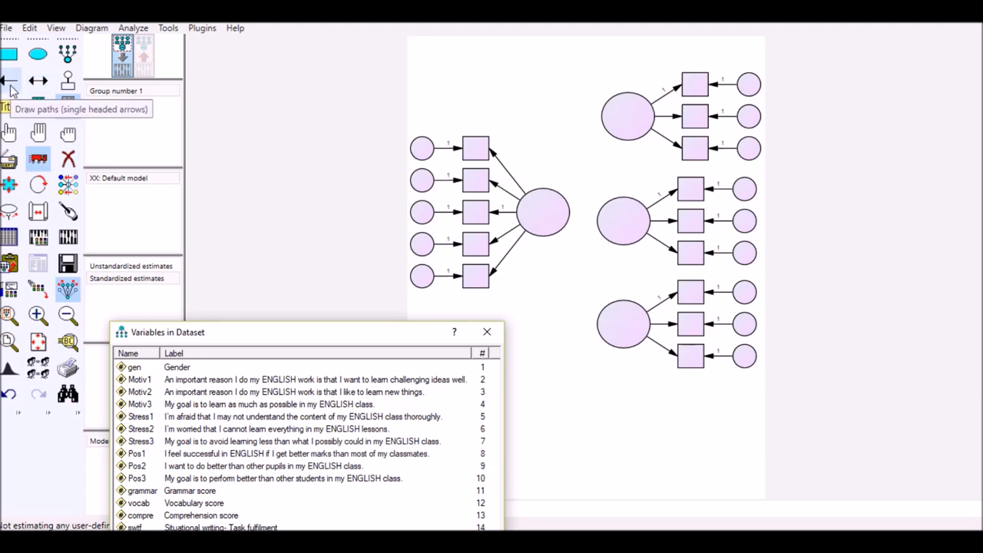
{"action": "left_click", "coordinate": [10, 88]}
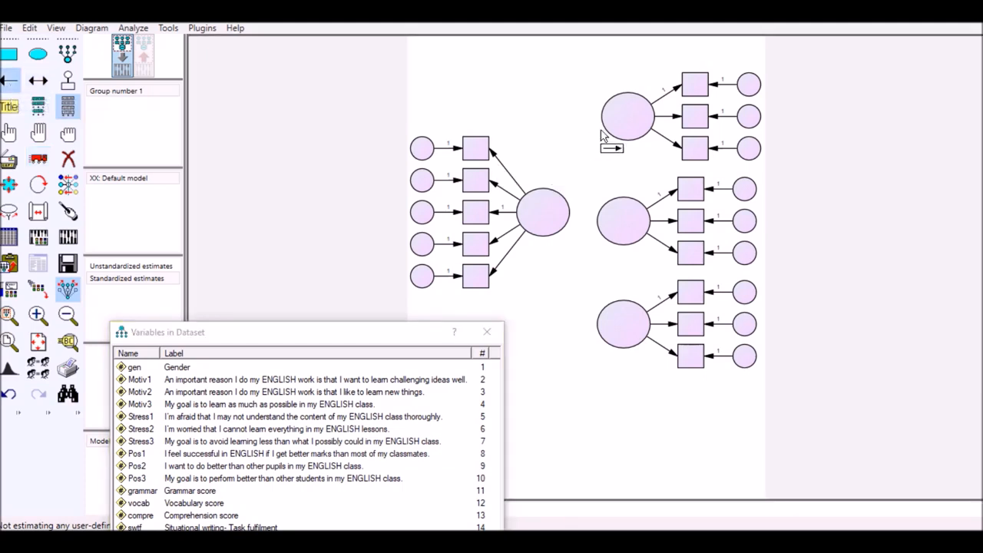
{"action": "mouse_move", "coordinate": [614, 123]}
{"action": "left_mouse_down"}
{"action": "mouse_move", "coordinate": [566, 215]}
{"action": "mouse_move", "coordinate": [575, 220]}
{"action": "mouse_move", "coordinate": [564, 217]}
{"action": "left_mouse_up"}
{"action": "left_click_drag", "start_coordinate": [599, 300], "coordinate": [568, 237]}
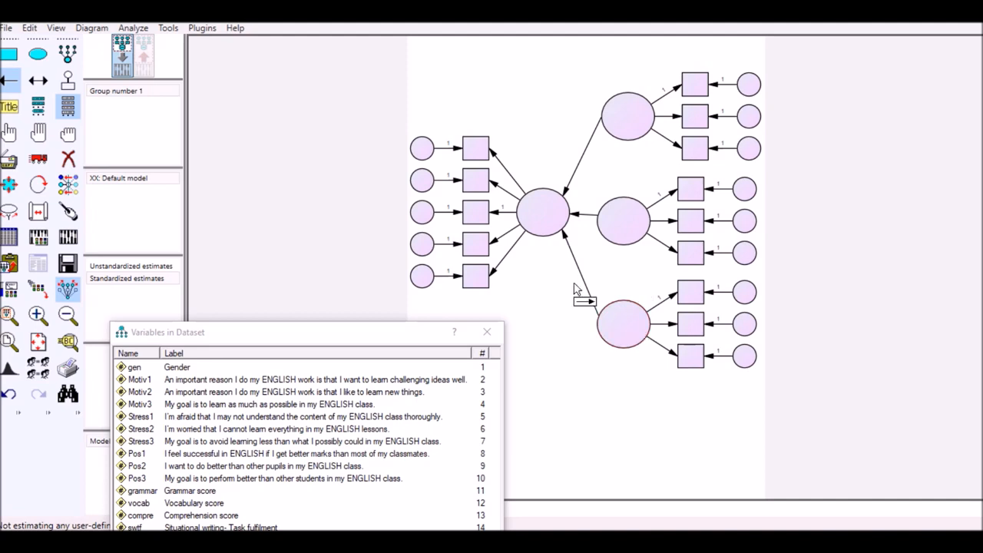
Name the three three-indicator latent variables Motivation, Stress and Positivity from top to bottom
{"action": "double_click", "coordinate": [628, 123]}
{"action": "left_click_drag", "start_coordinate": [493, 157], "coordinate": [405, 115]}
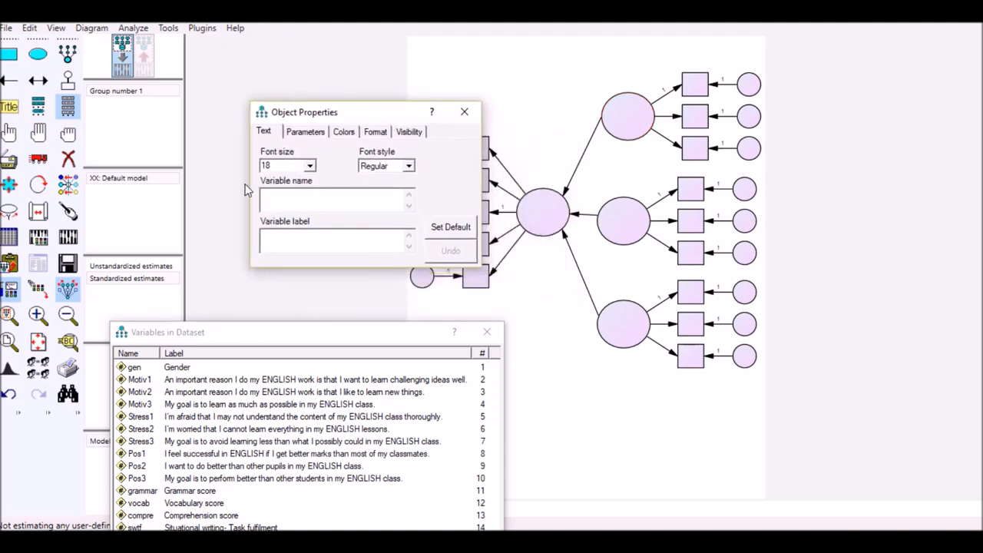
{"action": "type", "text": "Motivation"}
{"action": "left_click", "coordinate": [615, 223]}
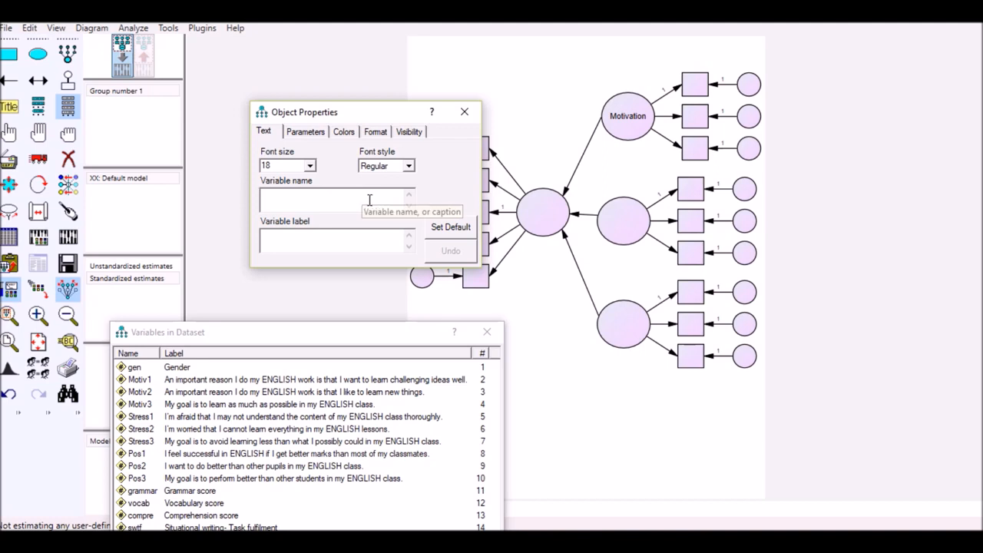
{"action": "type", "text": "Stress"}
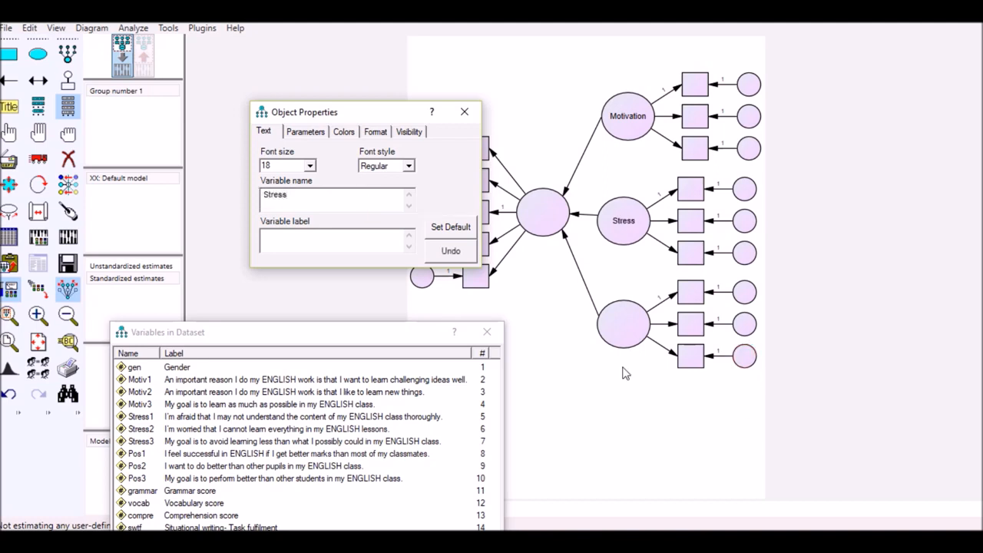
{"action": "left_click", "coordinate": [621, 322]}
{"action": "type", "text": "Positivity"}
Name the five-indicator latent variable Language and close its object properties
{"action": "left_click_drag", "start_coordinate": [375, 110], "coordinate": [252, 137]}
{"action": "left_click", "coordinate": [554, 208]}
{"action": "left_click", "coordinate": [164, 226]}
{"action": "type", "text": "Language"}
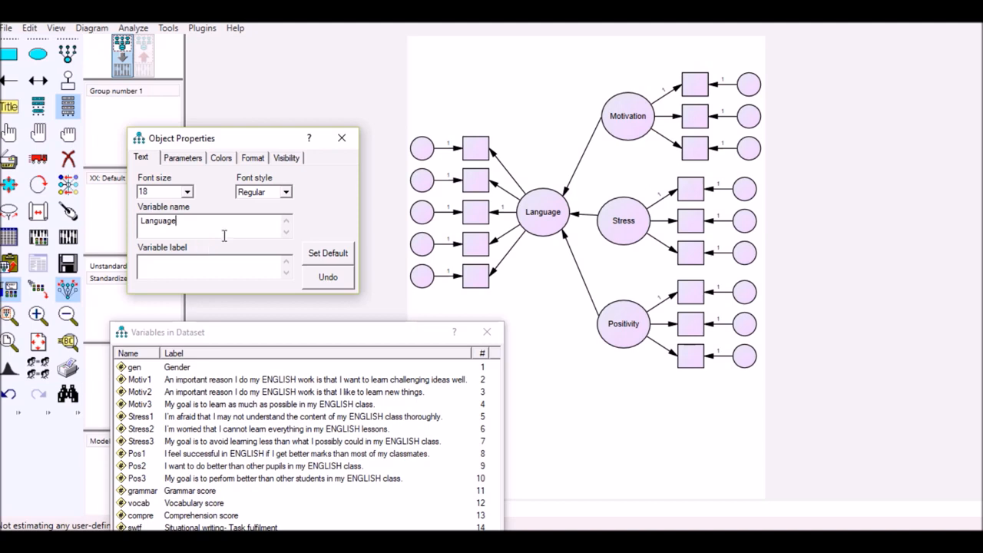
{"action": "left_click_drag", "start_coordinate": [257, 143], "coordinate": [271, 137]}
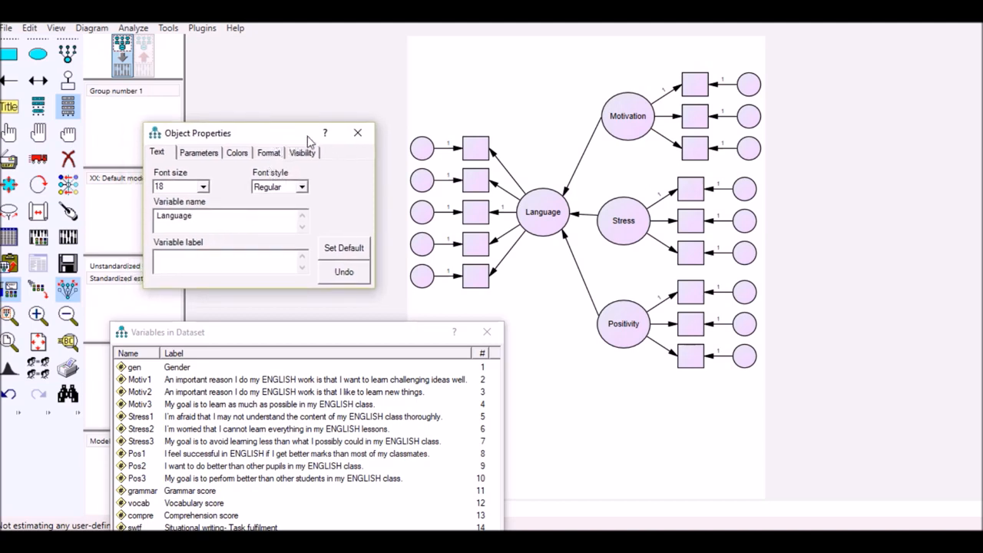
{"action": "left_click_drag", "start_coordinate": [291, 136], "coordinate": [302, 136]}
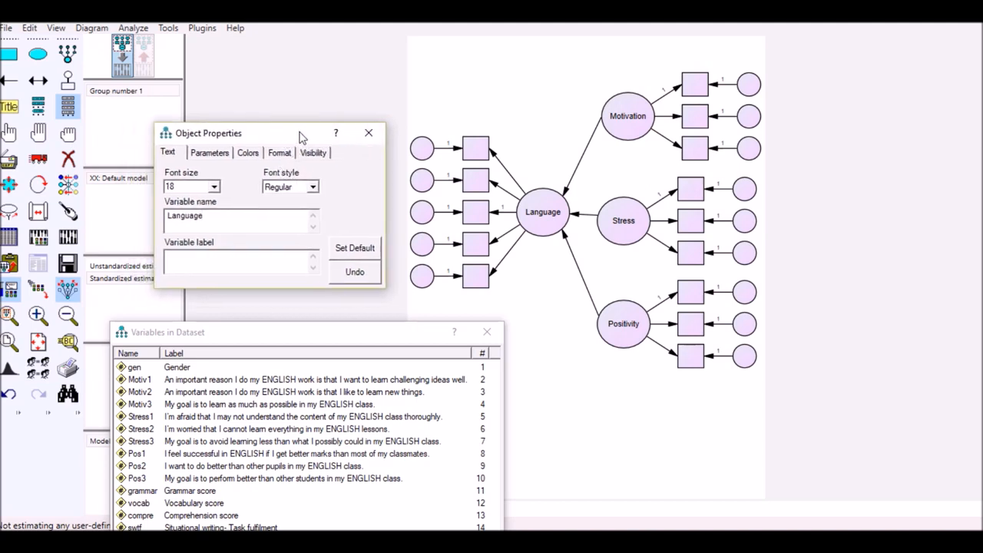
{"action": "left_click", "coordinate": [368, 134]}
Assign the dataset variables Motiv1, Motiv2 and Motiv3 to Motivation's three indicators from top to bottom
{"action": "left_click_drag", "start_coordinate": [346, 329], "coordinate": [387, 211]}
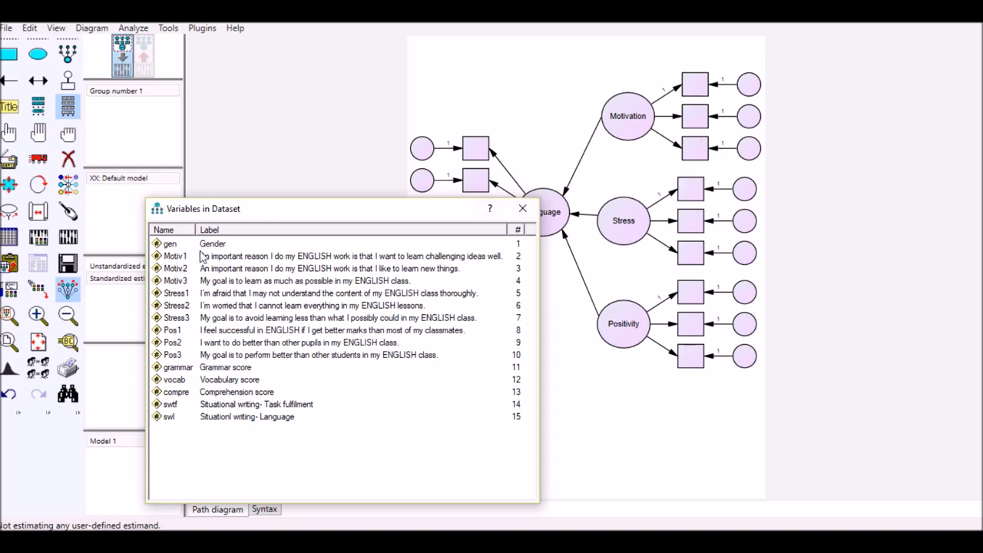
{"action": "left_click_drag", "start_coordinate": [172, 259], "coordinate": [693, 95]}
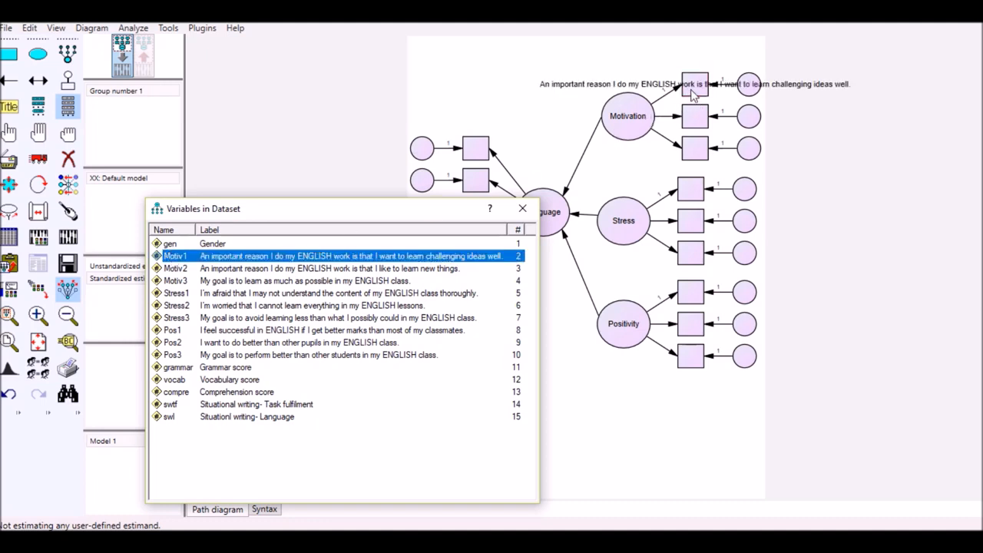
{"action": "left_click_drag", "start_coordinate": [173, 268], "coordinate": [703, 123]}
{"action": "left_click_drag", "start_coordinate": [183, 281], "coordinate": [697, 156]}
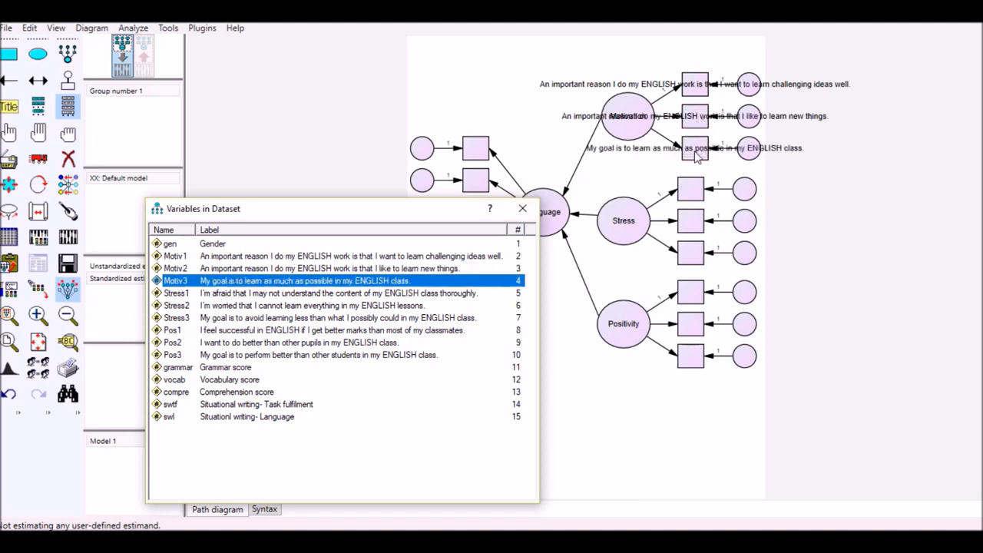
Clear the variable labels of the Motiv1, Motiv2 and Motiv3 indicators so only their variable names show
{"action": "left_click_drag", "start_coordinate": [403, 209], "coordinate": [381, 284]}
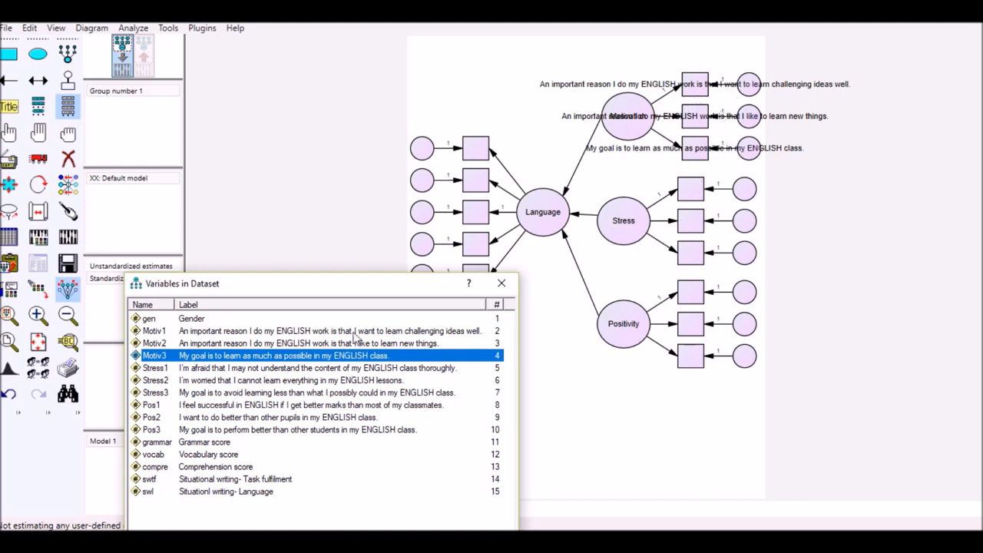
{"action": "left_click", "coordinate": [695, 90]}
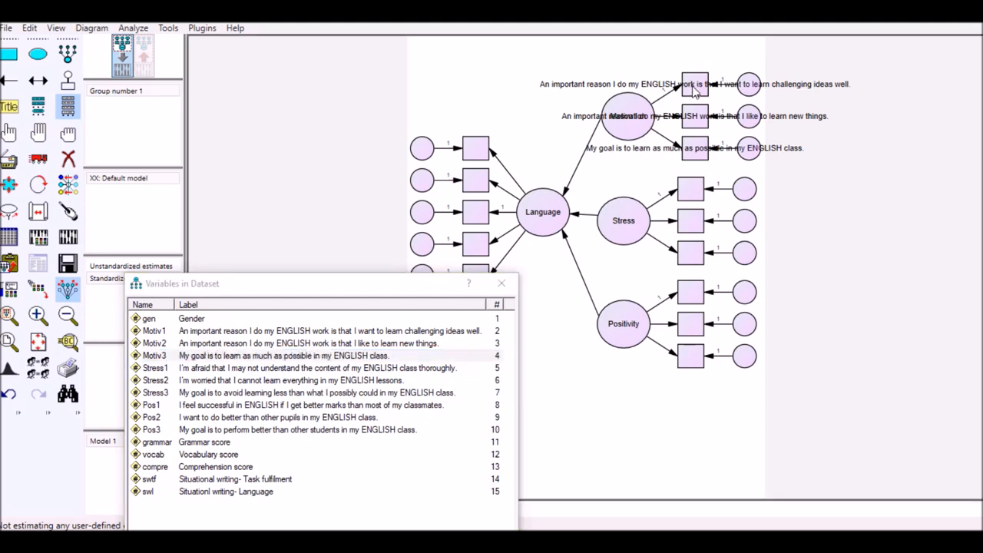
{"action": "double_click", "coordinate": [694, 91]}
{"action": "left_click_drag", "start_coordinate": [279, 137], "coordinate": [319, 136]}
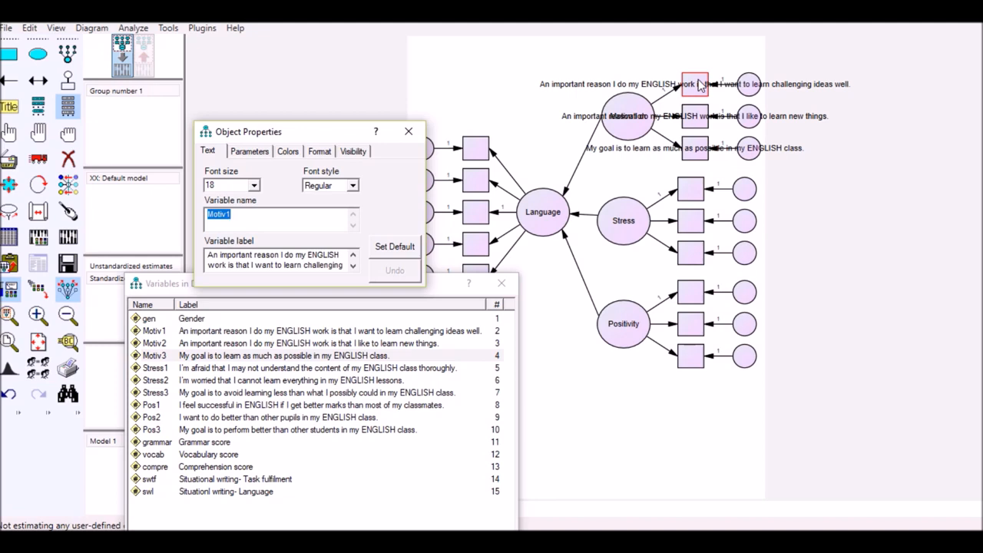
{"action": "left_click_drag", "start_coordinate": [206, 256], "coordinate": [322, 276]}
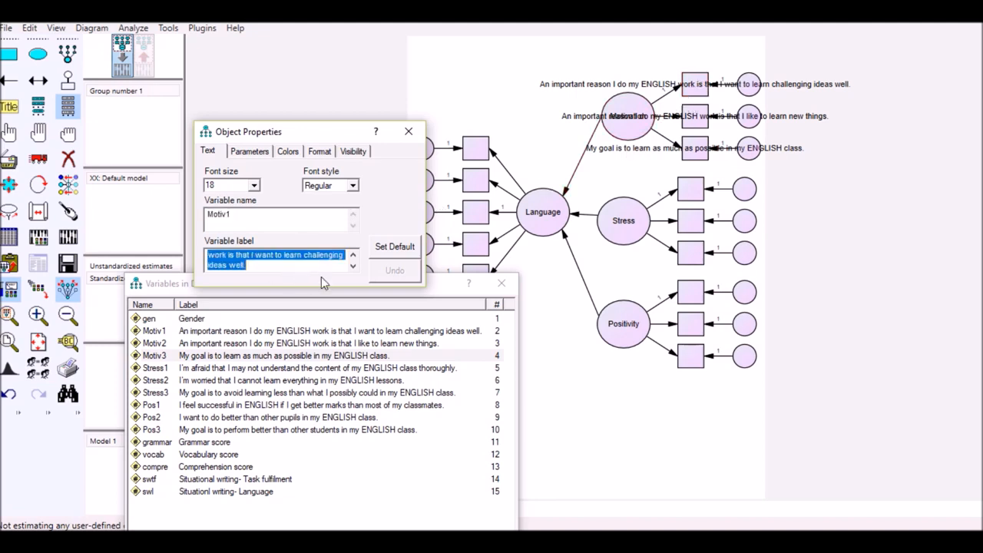
{"action": "key", "text": "BackSpace"}
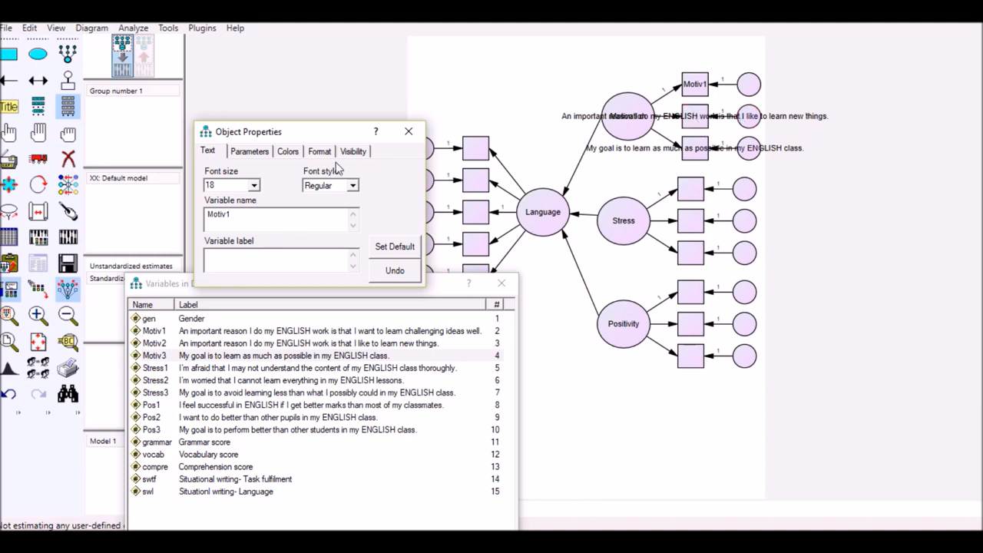
{"action": "left_click", "coordinate": [703, 123]}
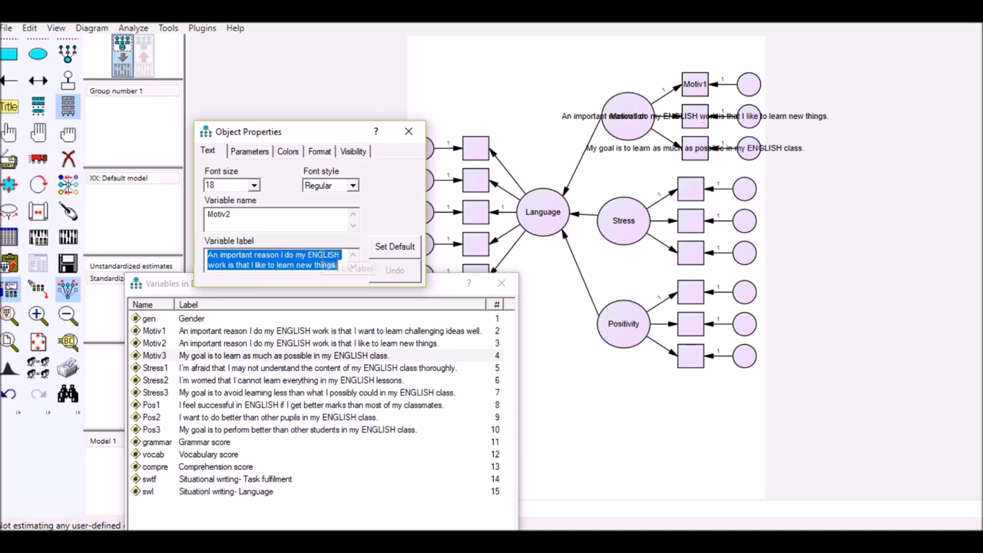
{"action": "key", "text": "Delete"}
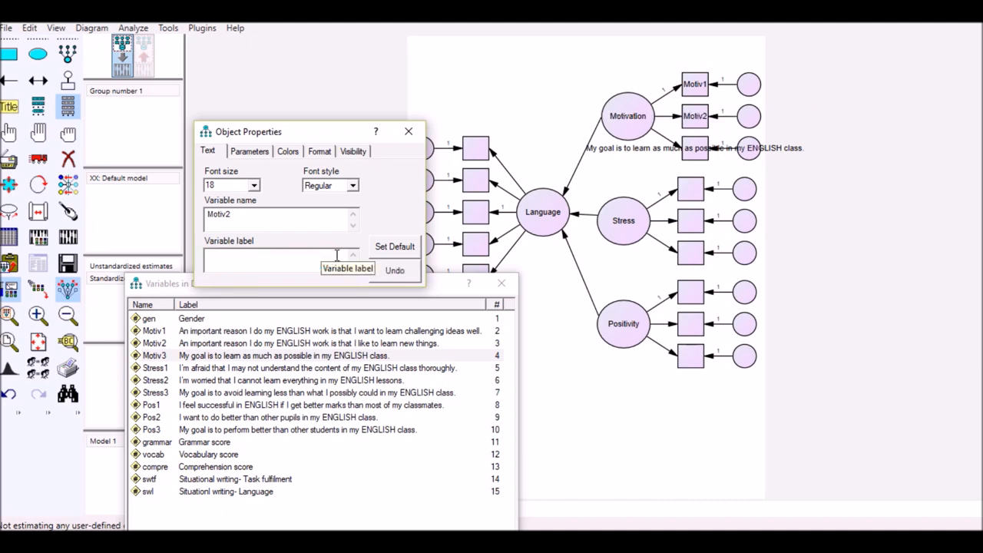
{"action": "left_click", "coordinate": [700, 152]}
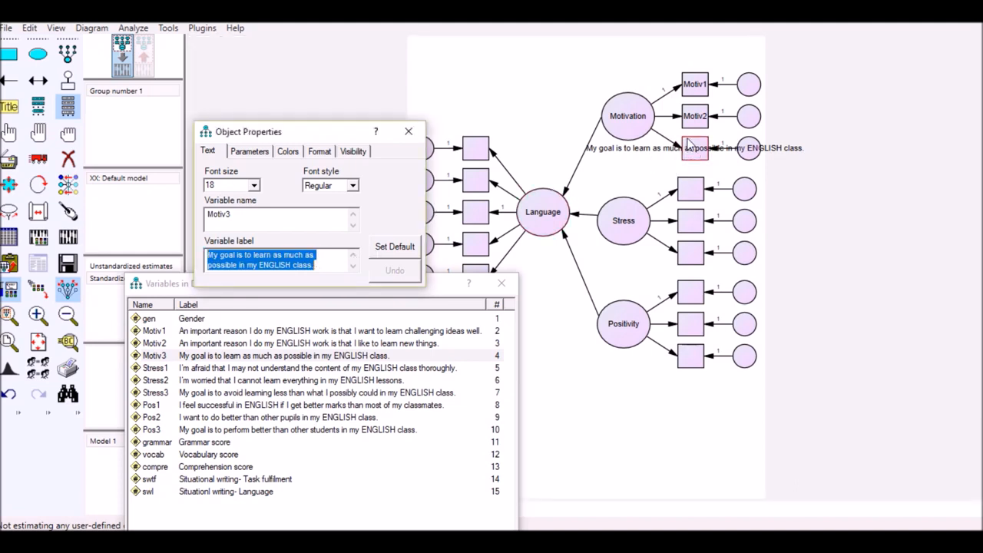
{"action": "key", "text": "Delete"}
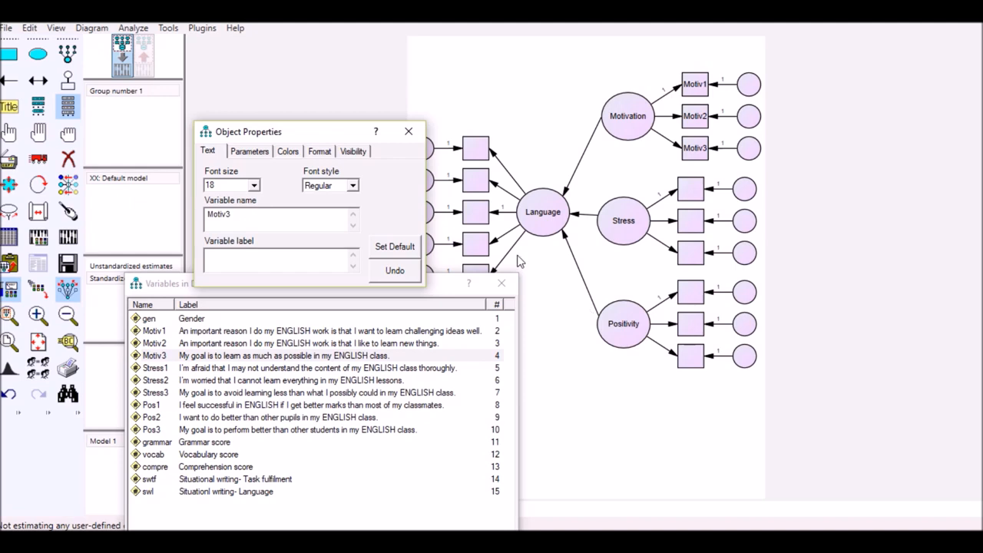
{"action": "left_click", "coordinate": [413, 141]}
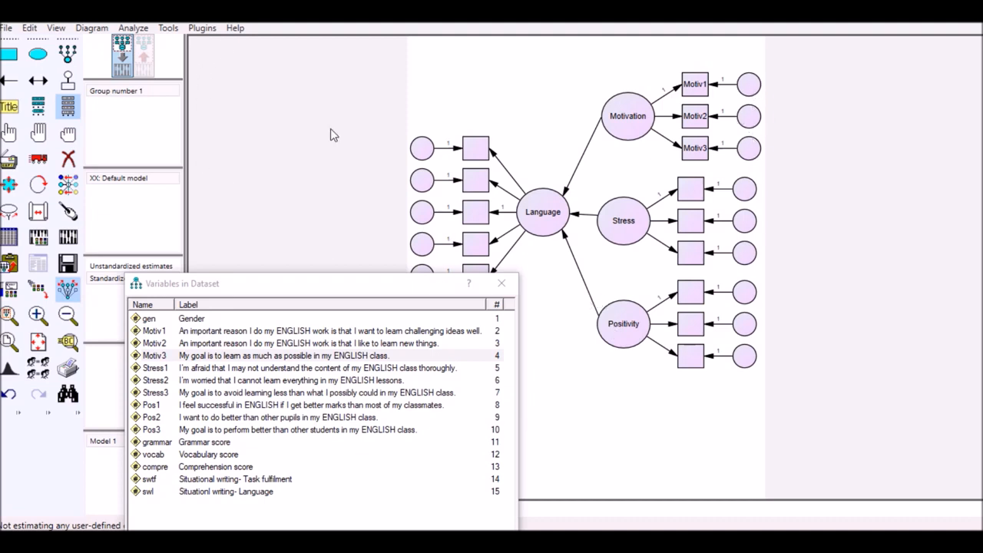
Name all error terms automatically with Name Unobserved Variables, and move the dataset variable list clear of the diagram
{"action": "left_click", "coordinate": [205, 34]}
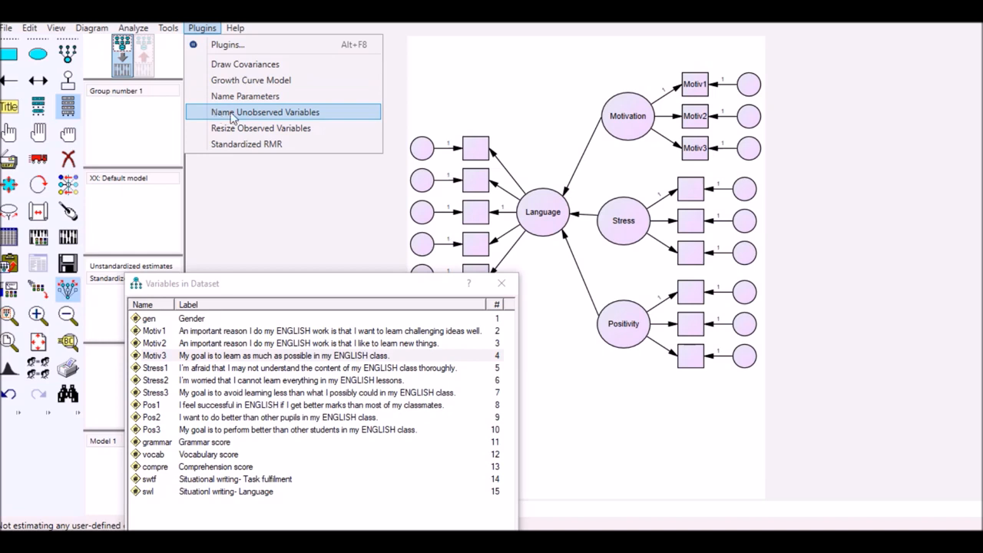
{"action": "left_click", "coordinate": [285, 121]}
{"action": "left_click_drag", "start_coordinate": [411, 284], "coordinate": [386, 338]}
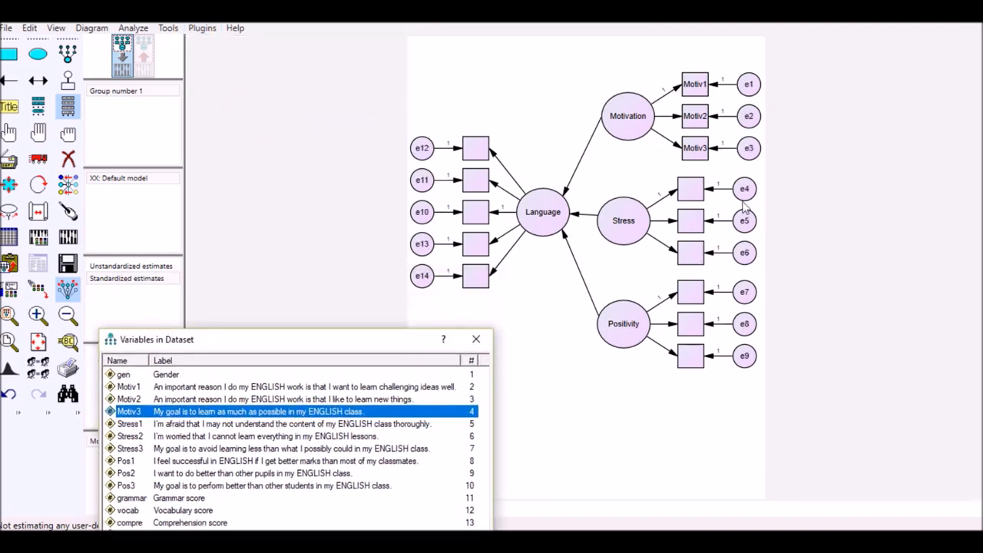
{"action": "left_click_drag", "start_coordinate": [395, 344], "coordinate": [390, 337]}
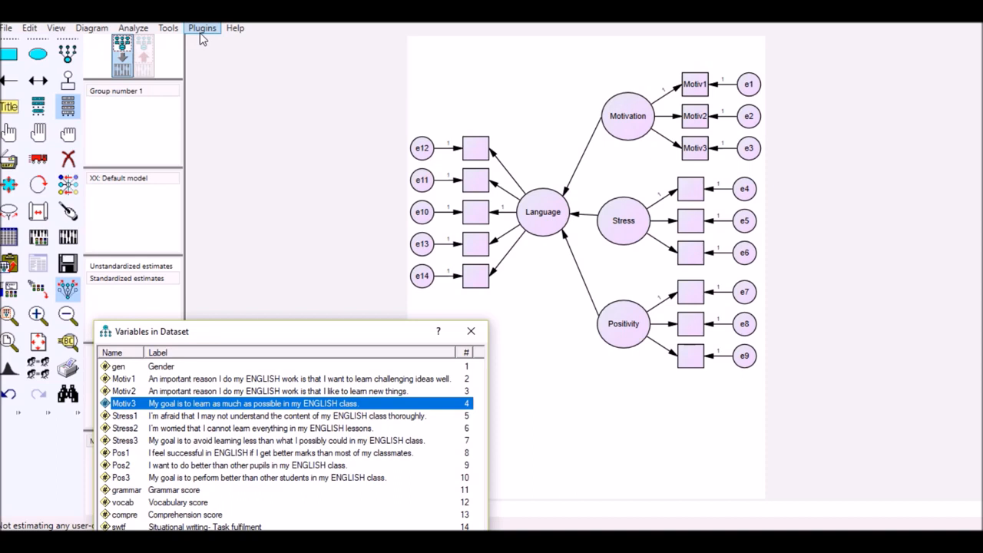
Add a unique variable to the Language latent variable and name it with Name Unobserved Variables
{"action": "left_click", "coordinate": [66, 86]}
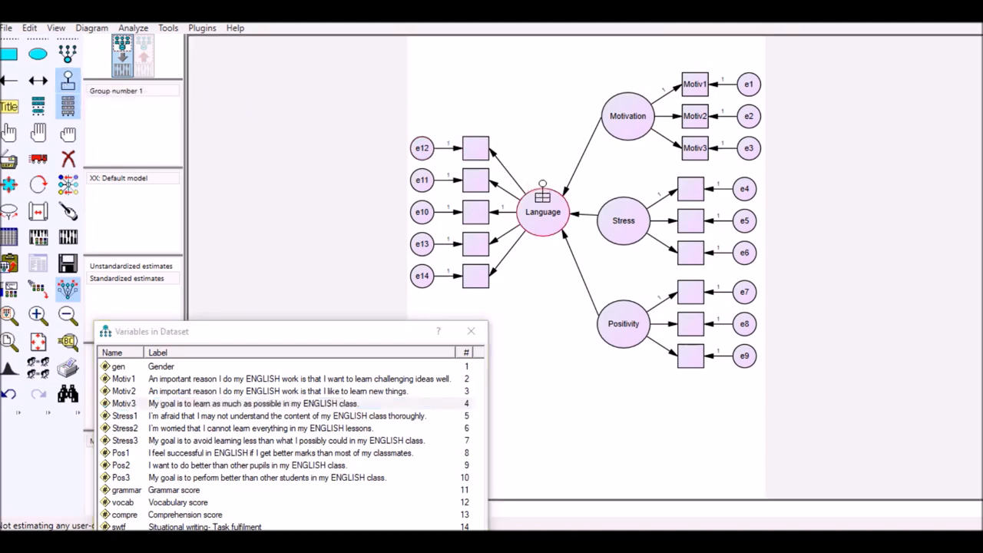
{"action": "left_click", "coordinate": [542, 196]}
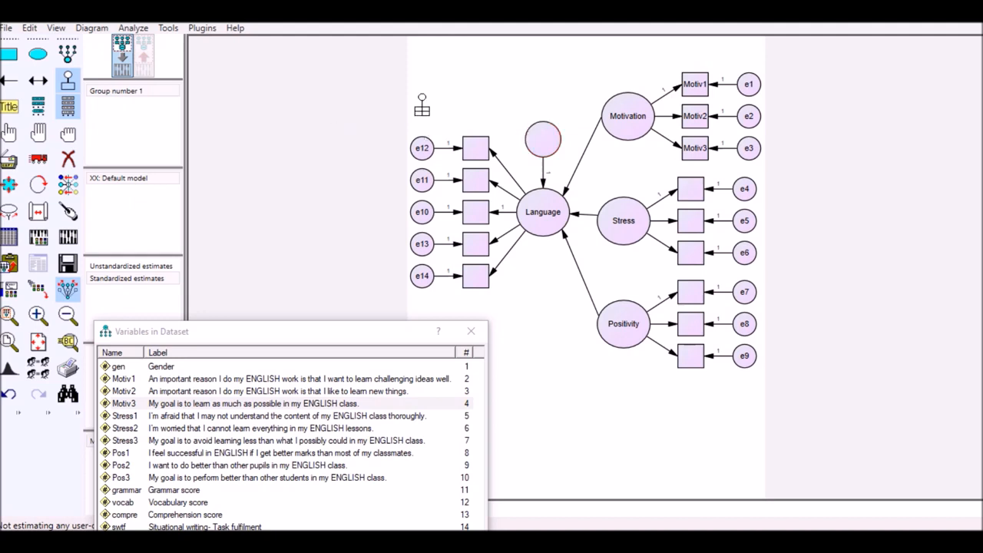
{"action": "left_click", "coordinate": [202, 30]}
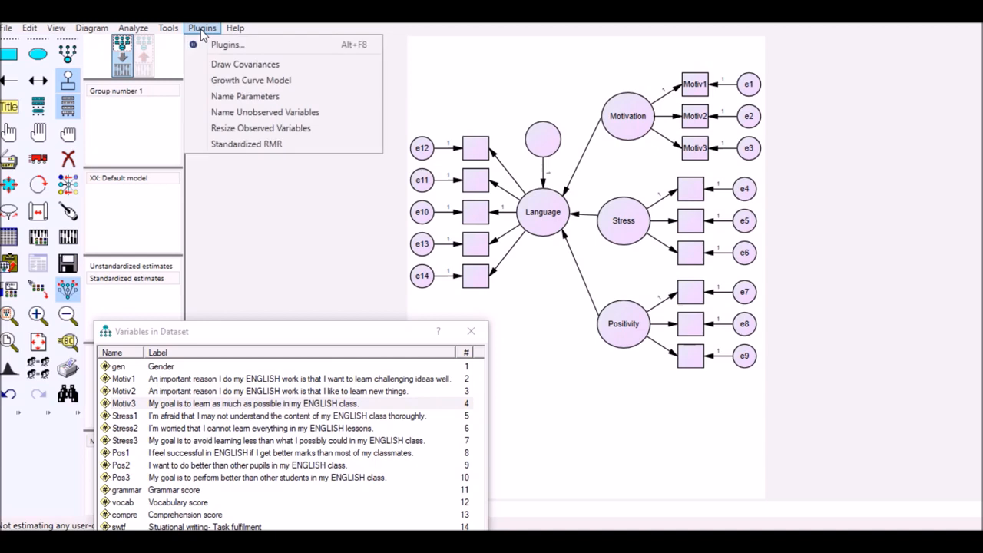
{"action": "left_click", "coordinate": [234, 115]}
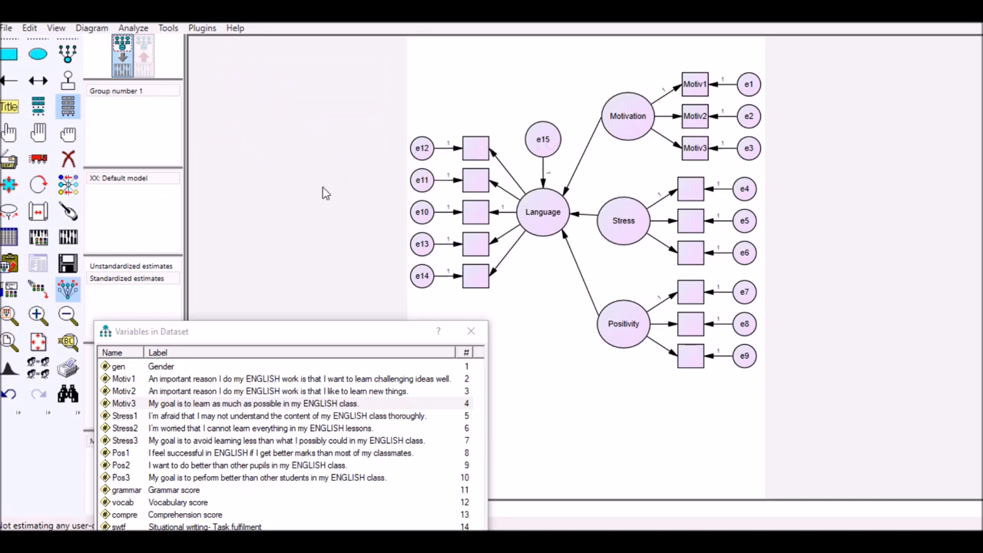
{"action": "left_click", "coordinate": [201, 27]}
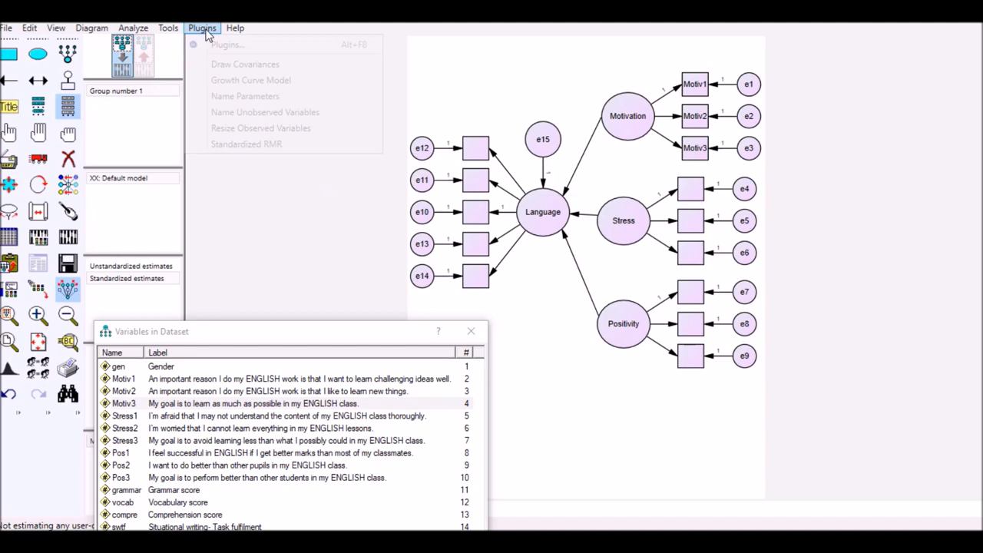
{"action": "left_click", "coordinate": [453, 86]}
{"action": "left_click_drag", "start_coordinate": [315, 343], "coordinate": [316, 334]}
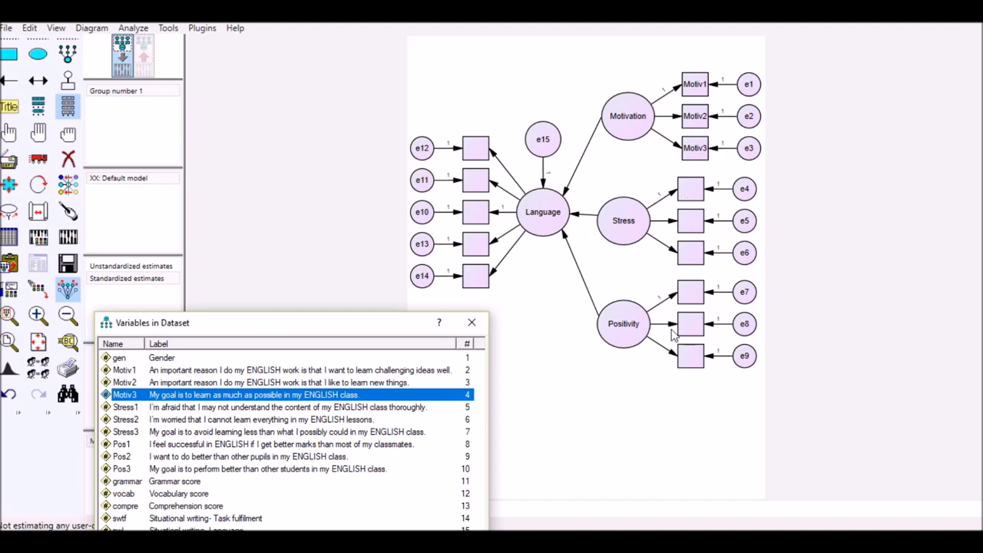
{"action": "left_click_drag", "start_coordinate": [394, 327], "coordinate": [412, 313]}
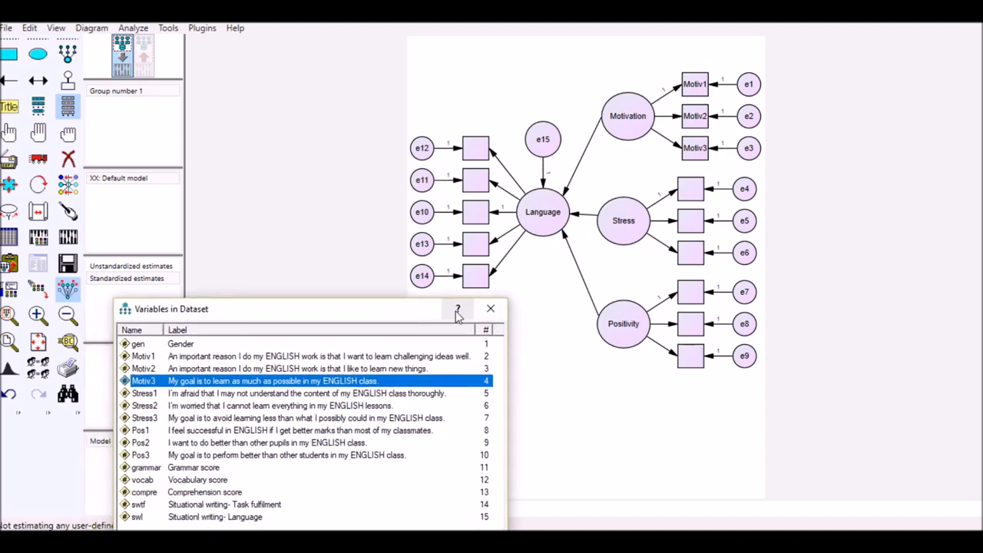
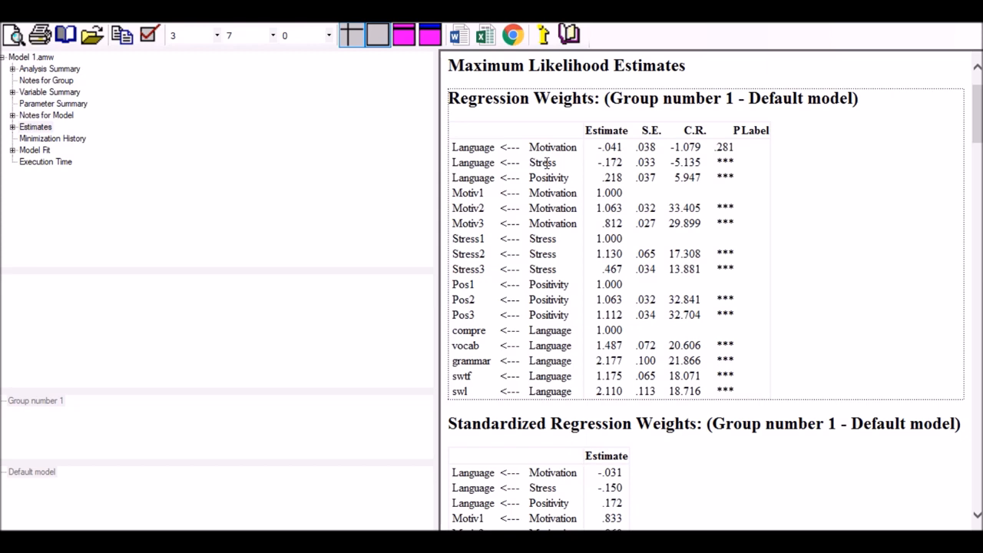
Examine the unstandardized and standardized regression weights of Motivation, Stress and Positivity on Language in the estimates output
{"action": "double_click", "coordinate": [542, 162]}
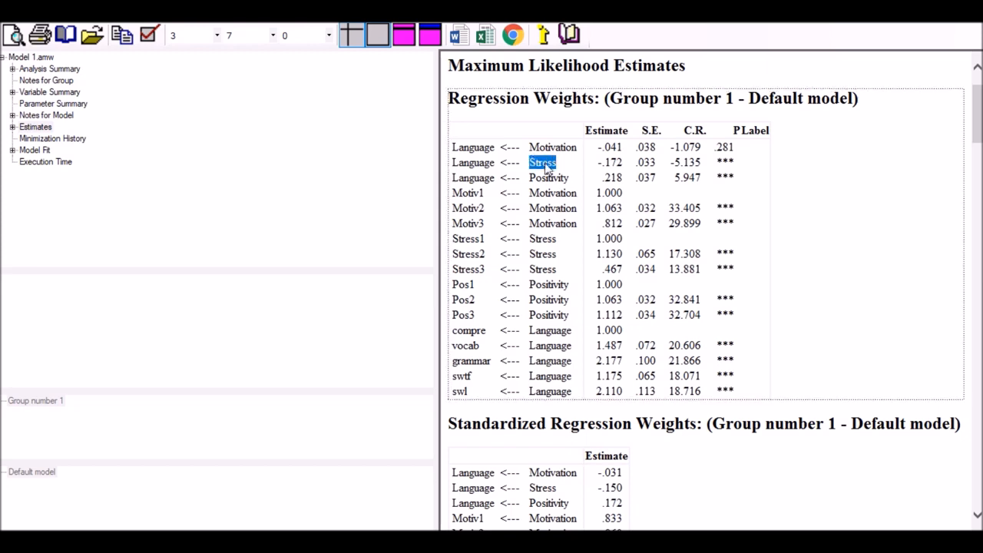
{"action": "left_click", "coordinate": [485, 160]}
{"action": "scroll", "coordinate": [821, 180], "scroll_direction": "down", "scroll_amount": 2}
{"action": "scroll", "coordinate": [807, 177], "scroll_direction": "up", "scroll_amount": 2}
{"action": "scroll", "coordinate": [795, 203], "scroll_direction": "down", "scroll_amount": 2}
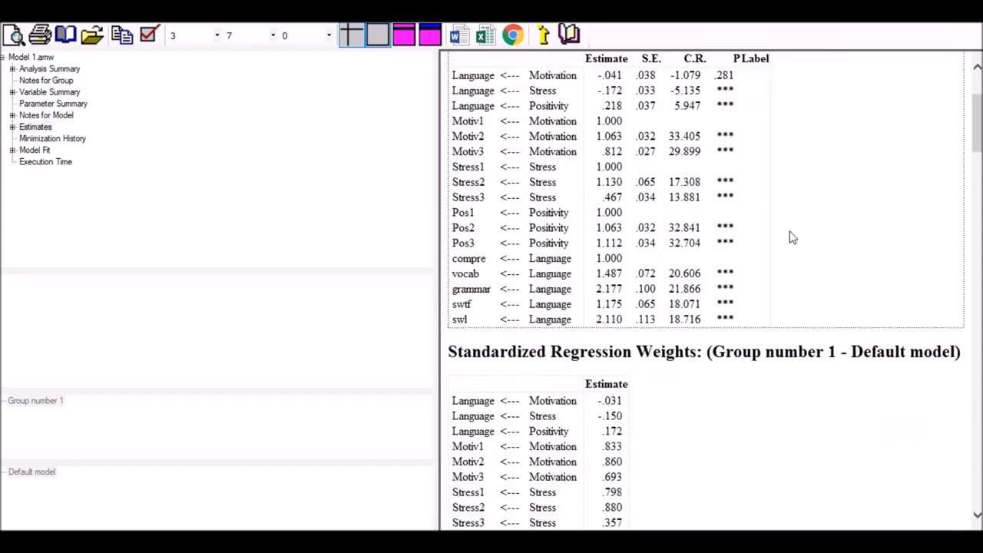
{"action": "scroll", "coordinate": [787, 230], "scroll_direction": "down", "scroll_amount": 9}
{"action": "scroll", "coordinate": [787, 226], "scroll_direction": "down", "scroll_amount": 2}
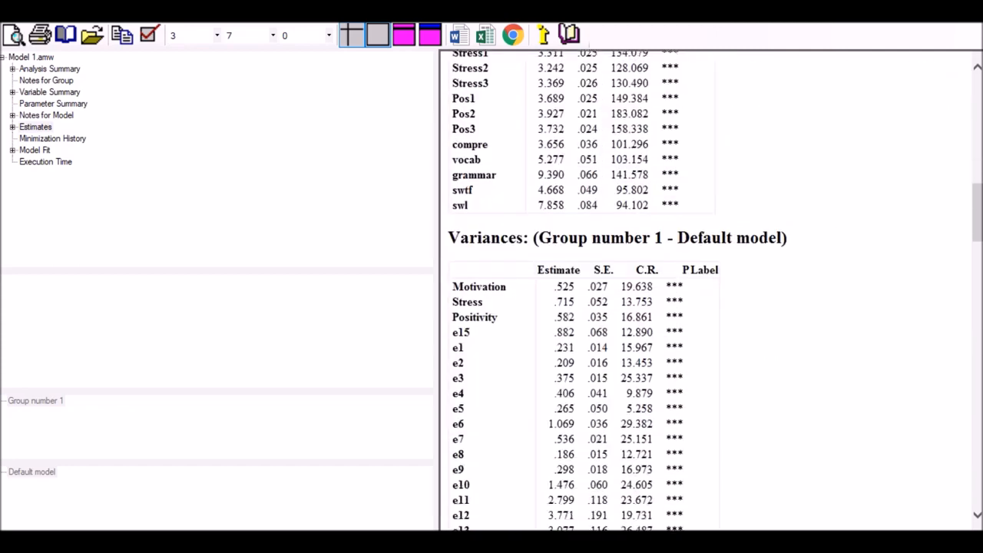
{"action": "left_click_drag", "start_coordinate": [972, 197], "coordinate": [976, 147]}
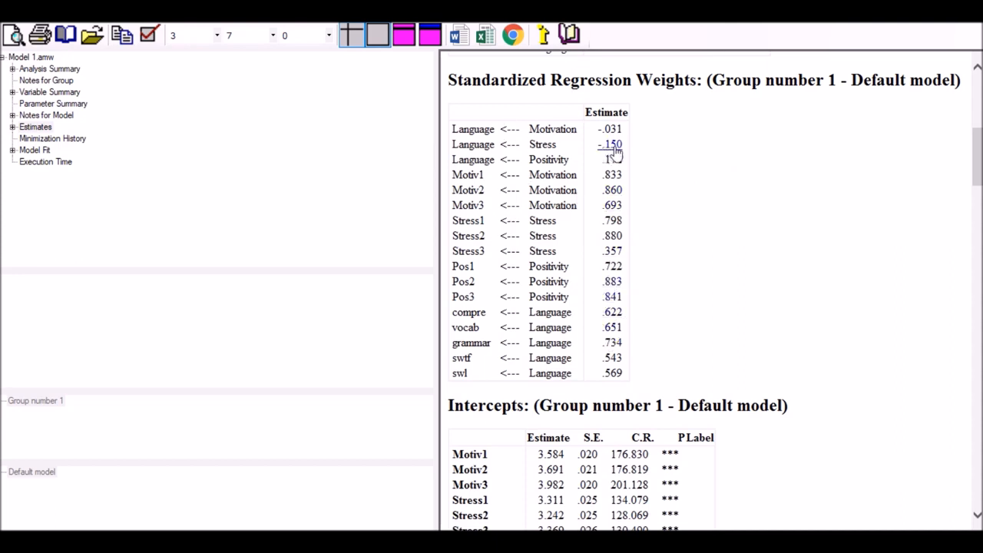
Read the explanations of the standardized regression weights of Stress and Positivity on Language
{"action": "mouse_move", "coordinate": [616, 151]}
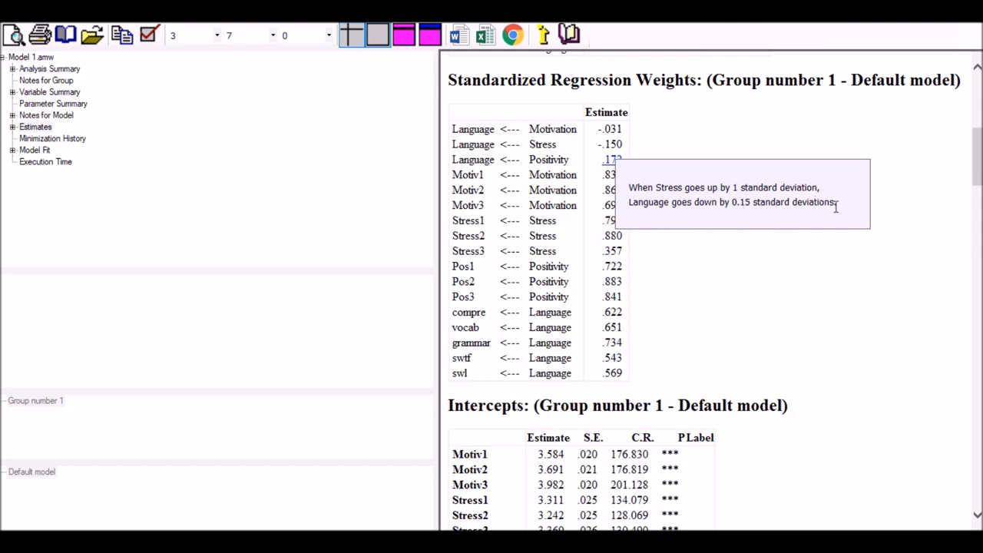
{"action": "left_click_drag", "start_coordinate": [719, 202], "coordinate": [845, 211]}
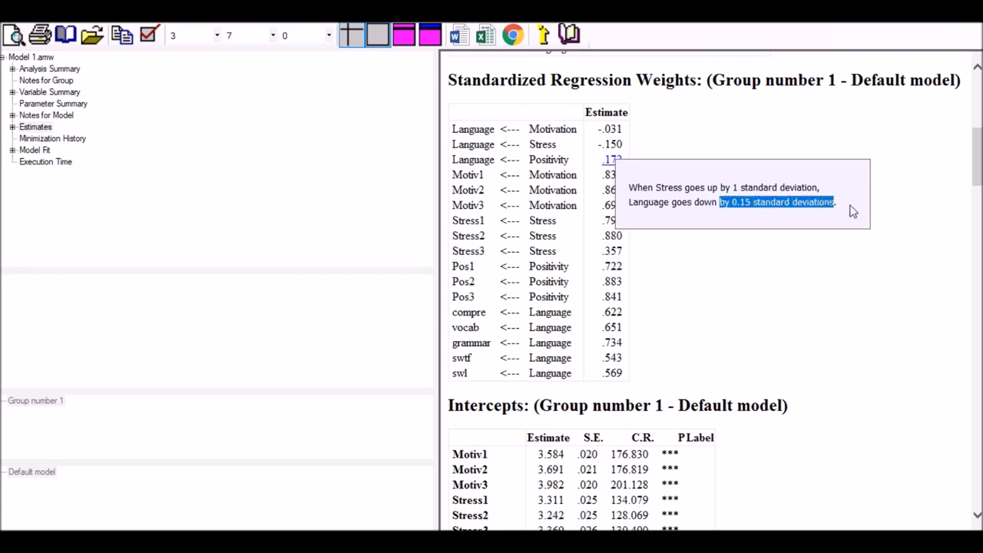
{"action": "left_click", "coordinate": [952, 178]}
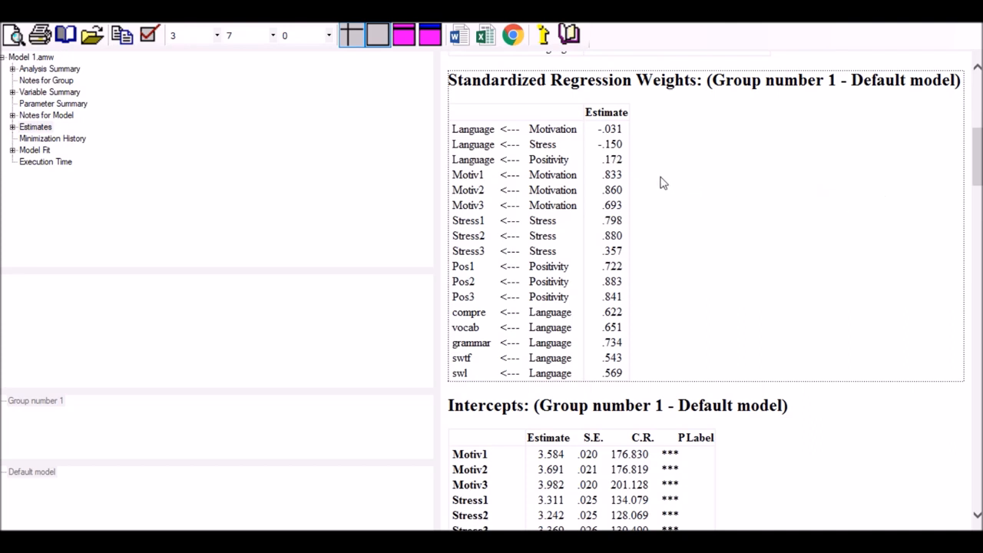
{"action": "left_click", "coordinate": [615, 163]}
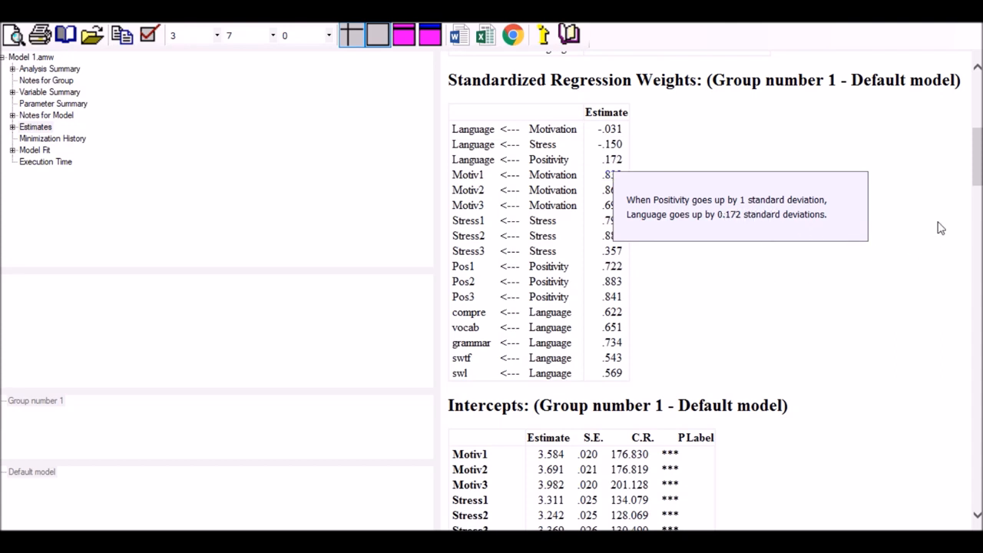
{"action": "left_click_drag", "start_coordinate": [976, 169], "coordinate": [976, 172]}
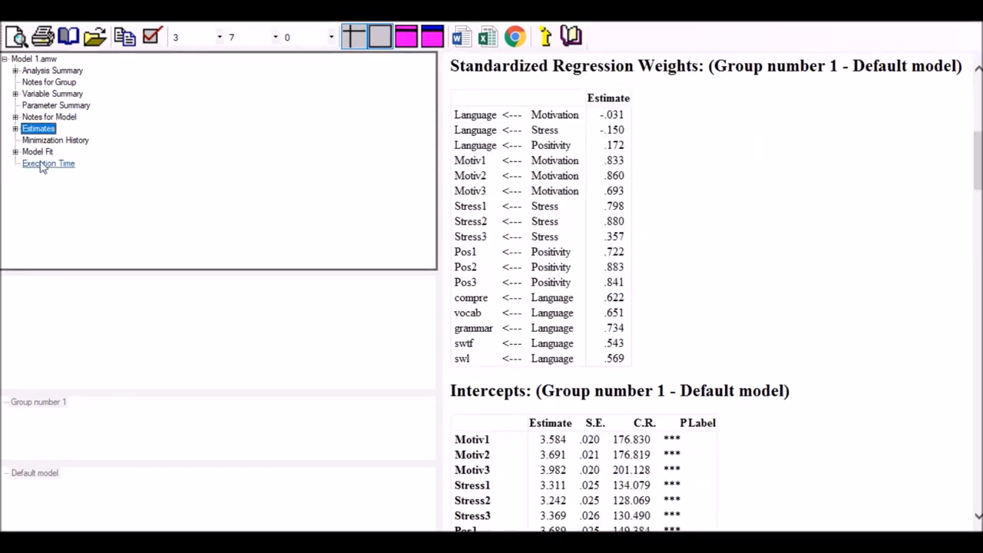
Examine the Model Fit output from the CMIN table onward, focusing on the default model's P and CMIN/DF values
{"action": "left_click", "coordinate": [45, 157]}
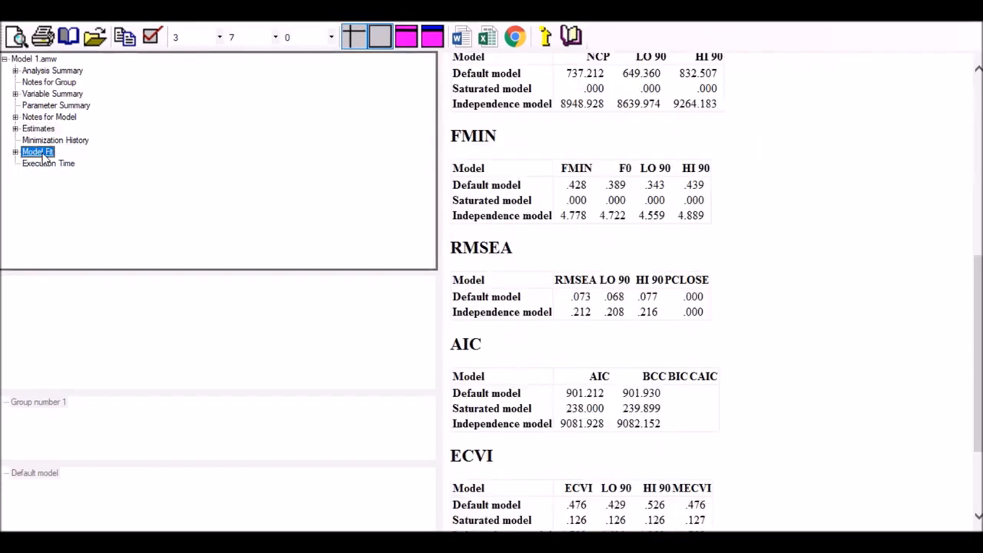
{"action": "scroll", "coordinate": [738, 202], "scroll_direction": "up", "scroll_amount": 3}
{"action": "scroll", "coordinate": [748, 201], "scroll_direction": "up", "scroll_amount": 3}
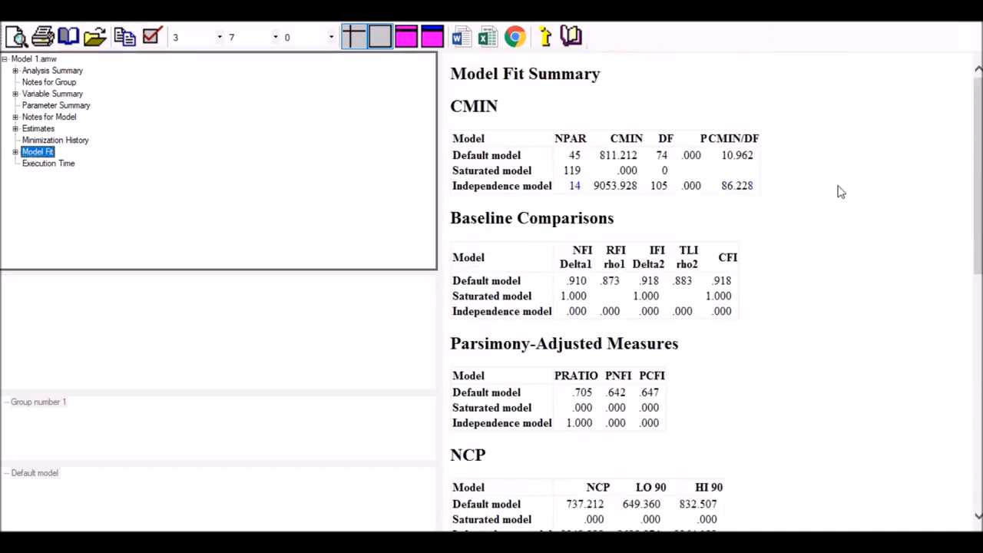
{"action": "scroll", "coordinate": [835, 196], "scroll_direction": "down", "scroll_amount": 2}
{"action": "scroll", "coordinate": [757, 138], "scroll_direction": "up", "scroll_amount": 2}
{"action": "left_click", "coordinate": [692, 158]}
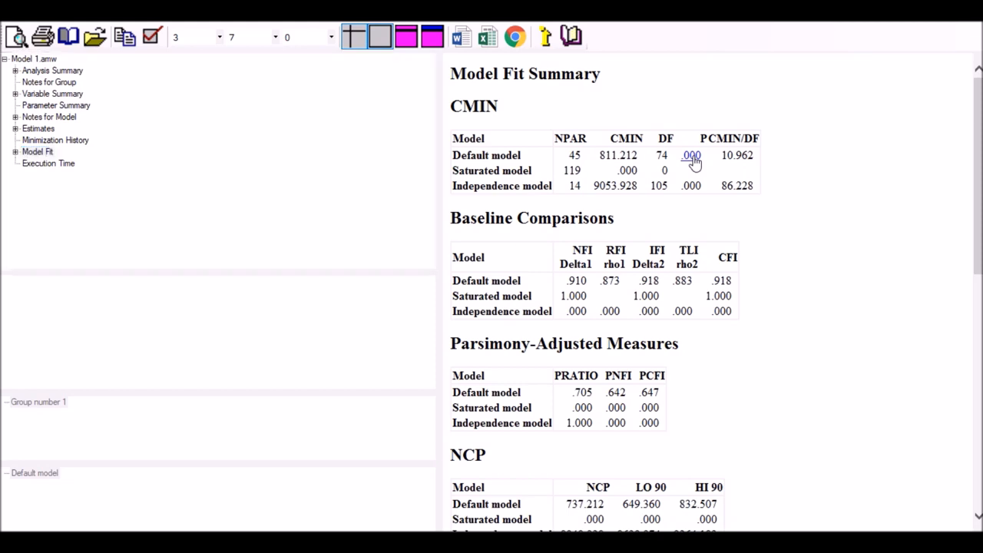
{"action": "left_click_drag", "start_coordinate": [692, 158], "coordinate": [733, 170]}
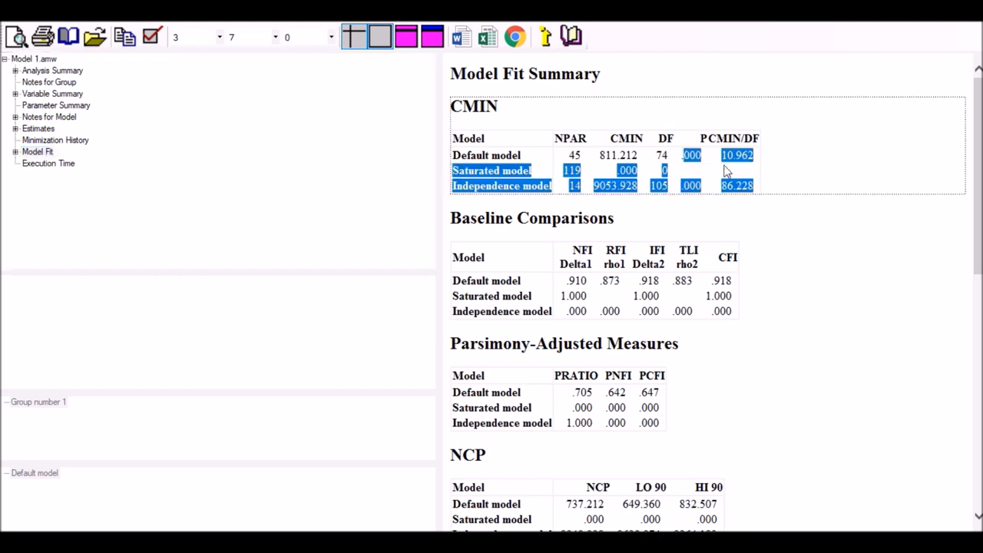
{"action": "left_click", "coordinate": [829, 164]}
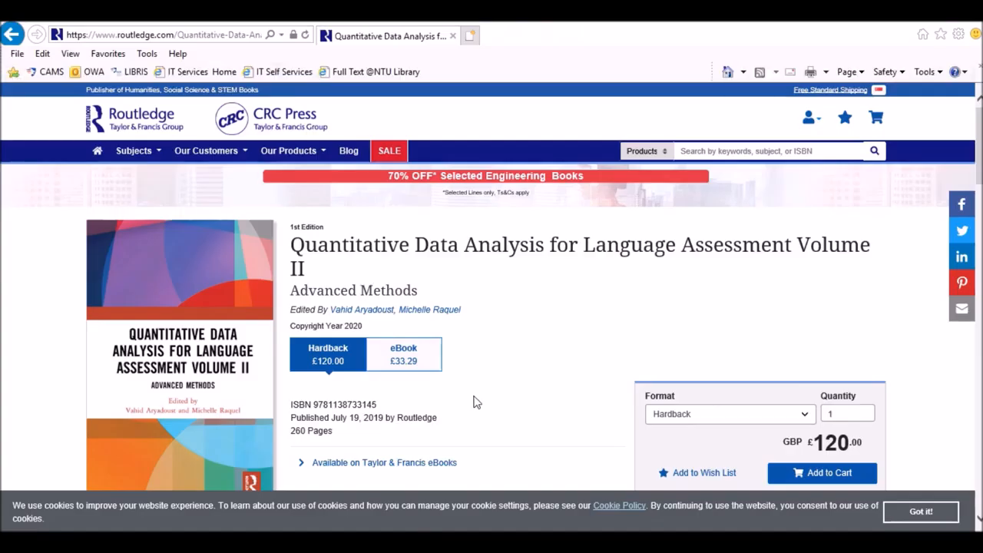
On the Routledge page in the browser, look through the book details and find the structural equation modeling chapter in the contents
{"action": "scroll", "coordinate": [494, 331], "scroll_direction": "down", "scroll_amount": 1}
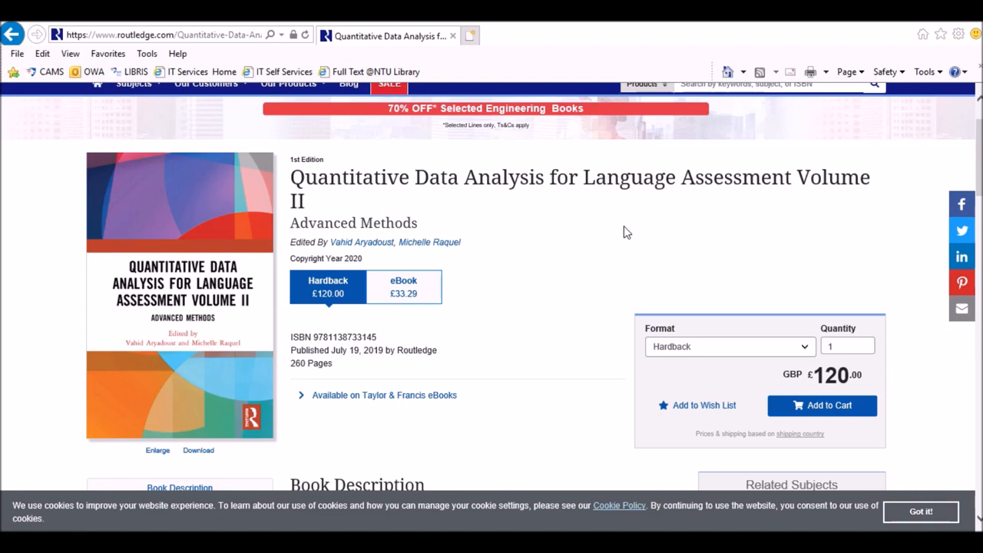
{"action": "scroll", "coordinate": [581, 232], "scroll_direction": "down", "scroll_amount": 1}
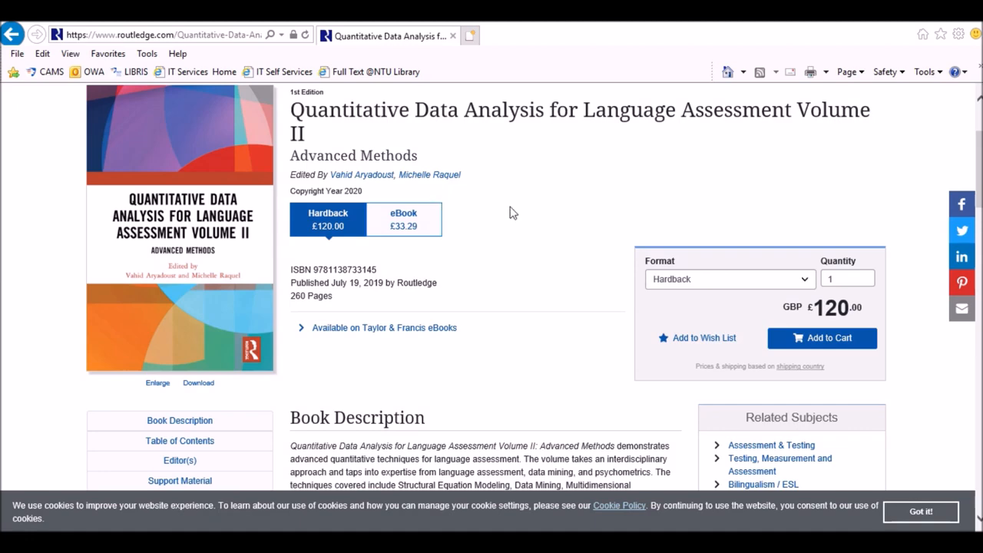
{"action": "scroll", "coordinate": [513, 213], "scroll_direction": "down", "scroll_amount": 6}
{"action": "scroll", "coordinate": [513, 212], "scroll_direction": "down", "scroll_amount": 3}
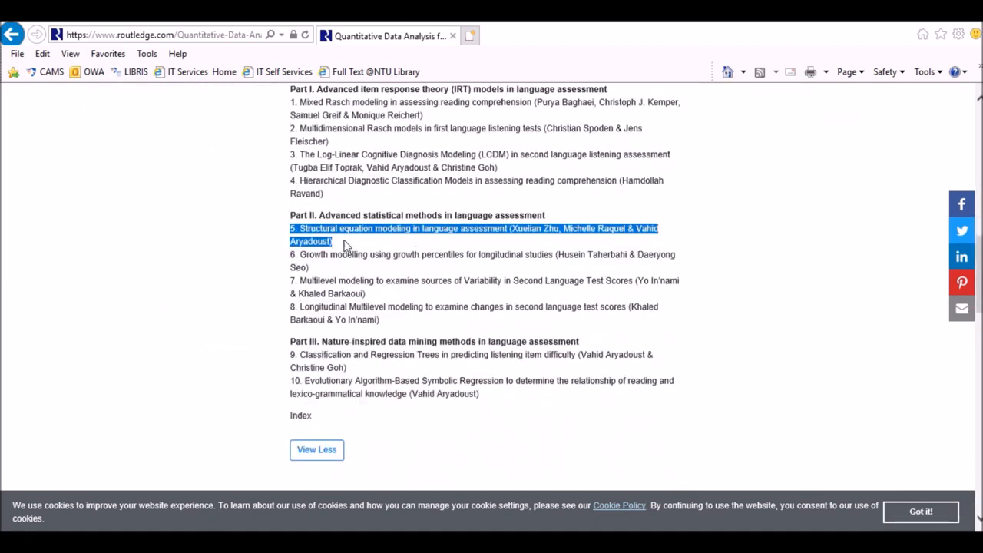
{"action": "left_click", "coordinate": [451, 234]}
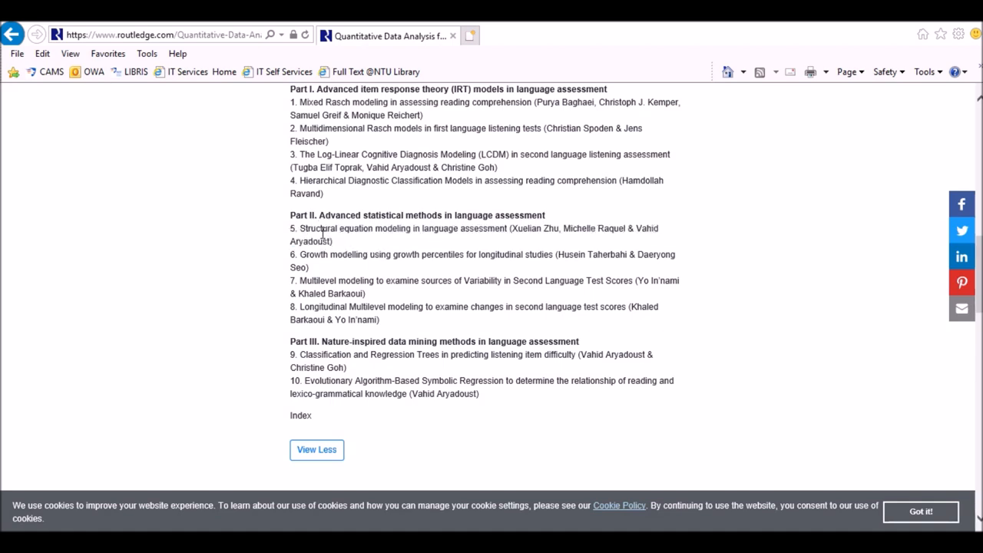
{"action": "scroll", "coordinate": [331, 241], "scroll_direction": "up", "scroll_amount": 1}
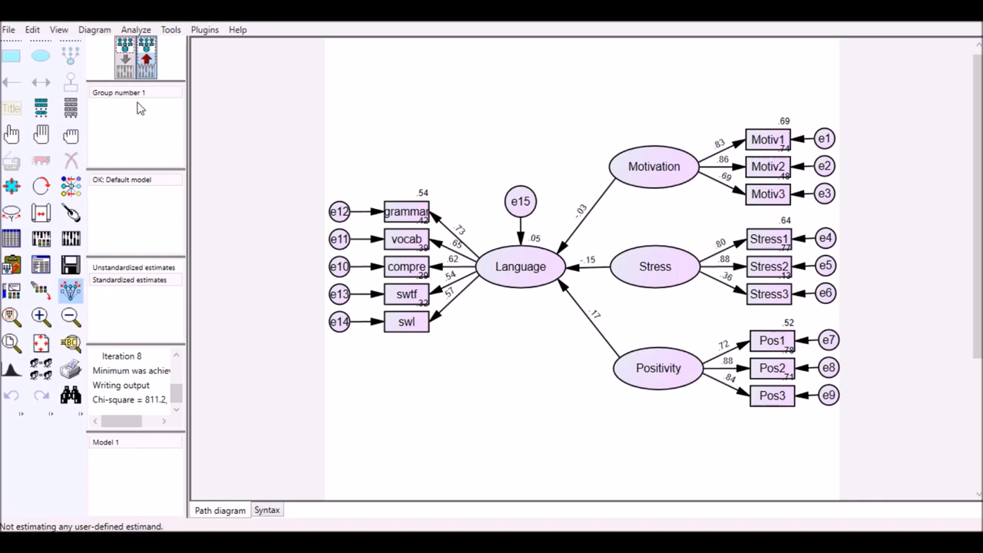
In the Amos input path diagram, add covariances between each pair of Motivation, Stress and Positivity, and recalculate the estimates
{"action": "left_click", "coordinate": [126, 67]}
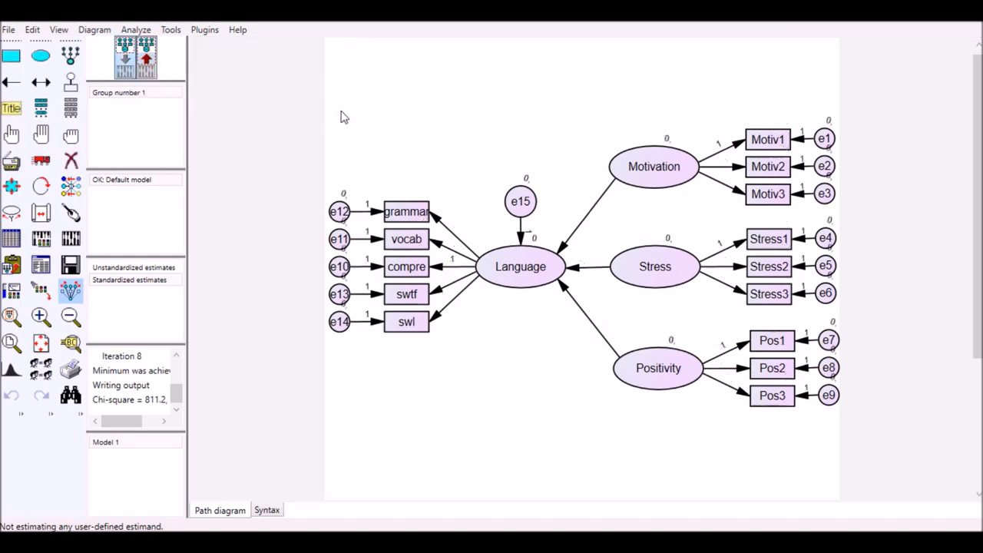
{"action": "left_click", "coordinate": [40, 82]}
{"action": "left_click_drag", "start_coordinate": [627, 267], "coordinate": [630, 184]}
{"action": "left_click_drag", "start_coordinate": [629, 376], "coordinate": [636, 181]}
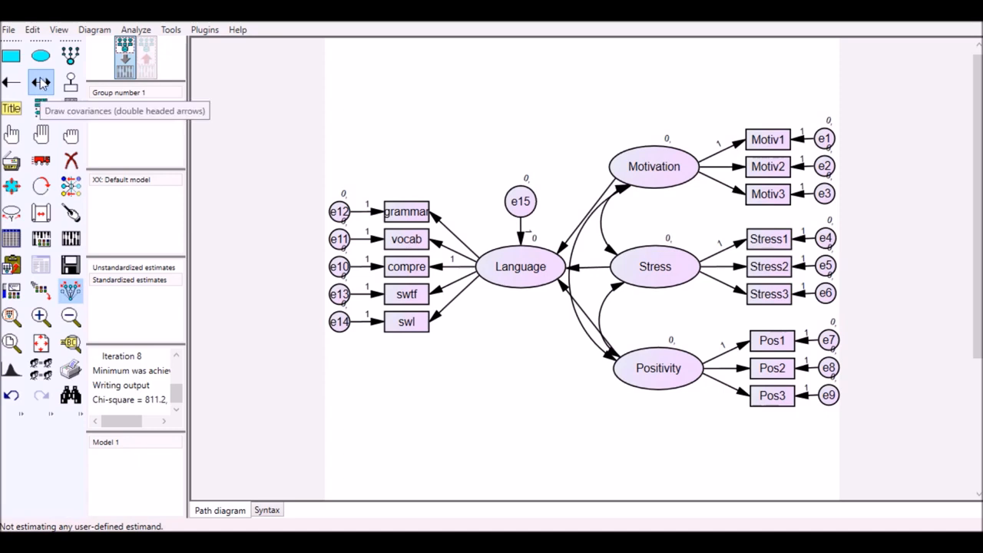
{"action": "left_click", "coordinate": [69, 241]}
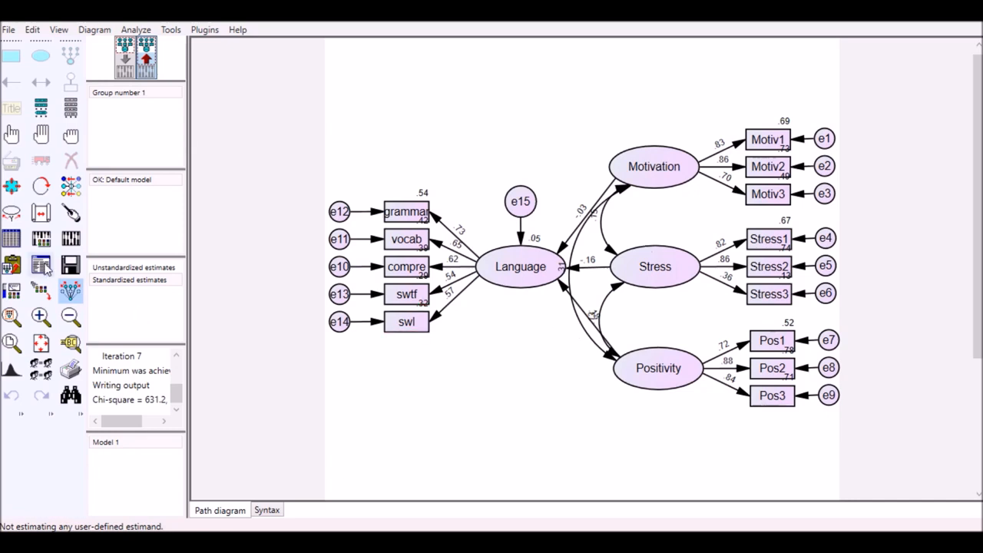
Open the text output of the revised model and examine its Model Fit tables, including CMIN, CFI, TLI and RMSEA
{"action": "left_click", "coordinate": [42, 265]}
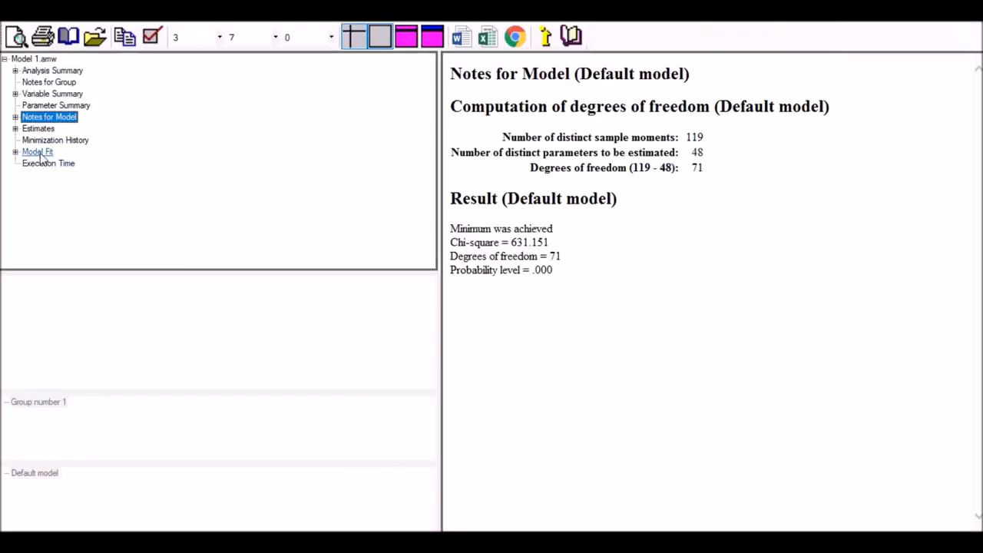
{"action": "left_click", "coordinate": [38, 154]}
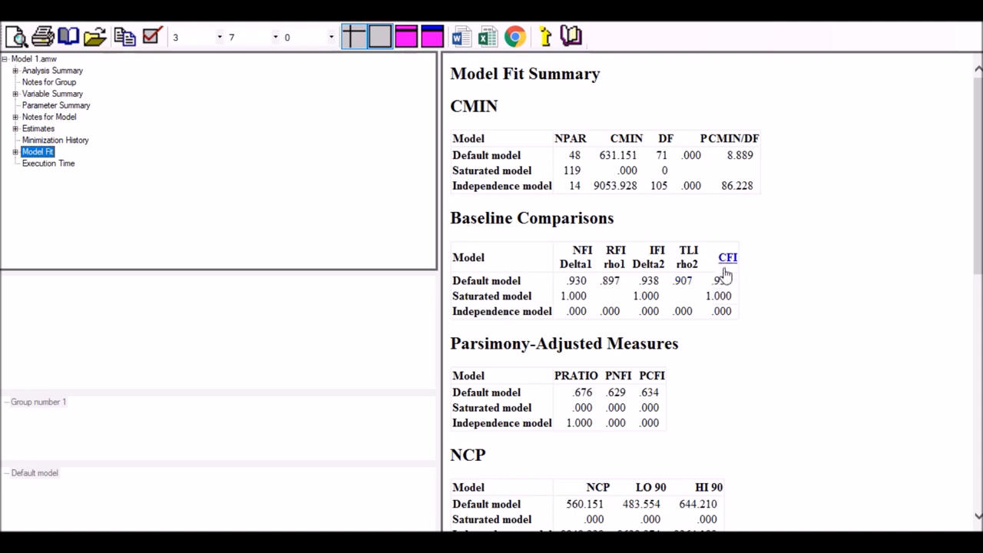
{"action": "scroll", "coordinate": [774, 286], "scroll_direction": "down", "scroll_amount": 2}
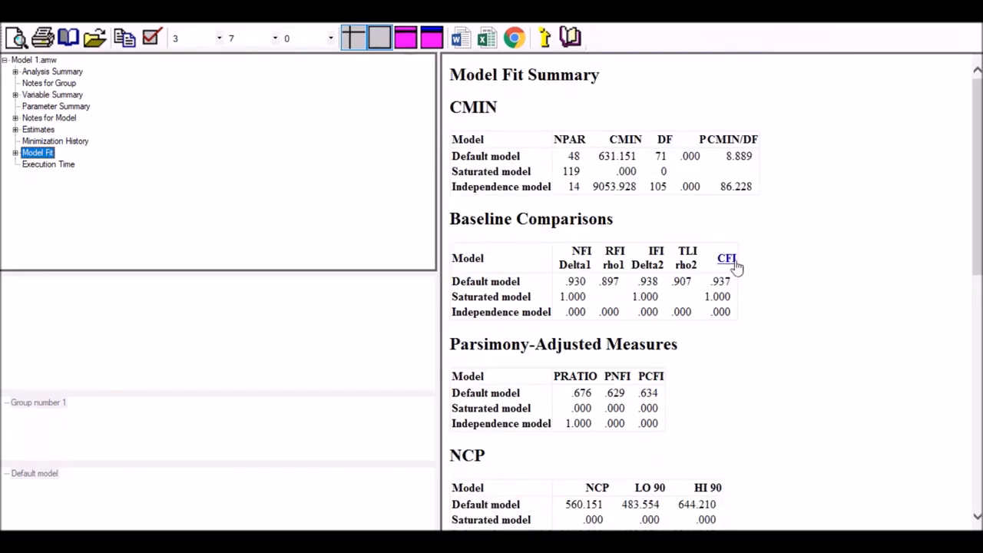
{"action": "scroll", "coordinate": [773, 253], "scroll_direction": "down", "scroll_amount": 2}
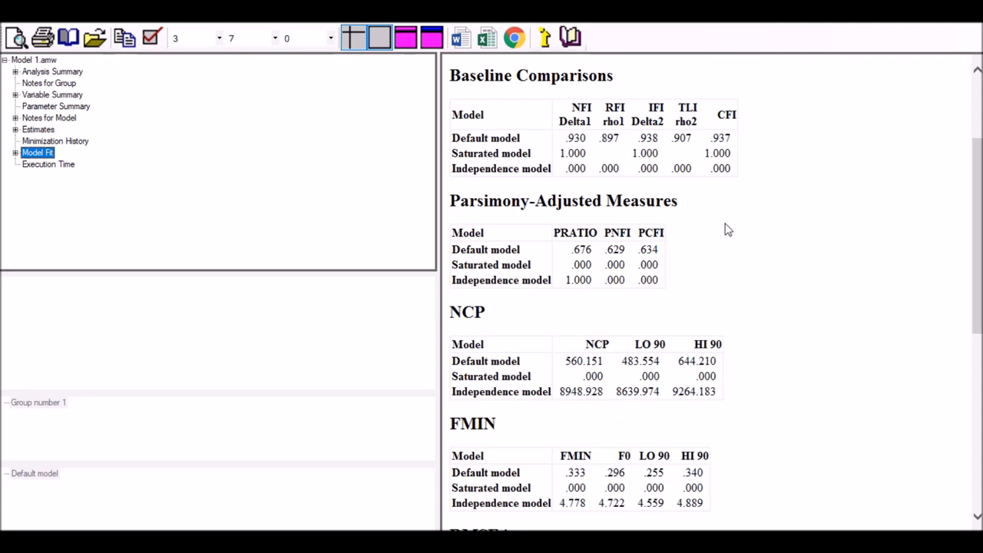
{"action": "scroll", "coordinate": [721, 230], "scroll_direction": "down", "scroll_amount": 6}
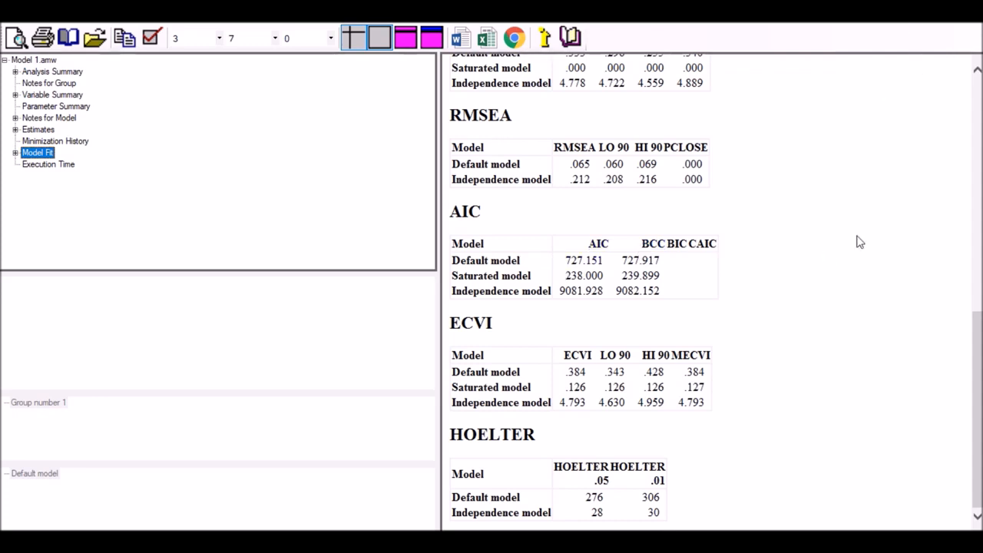
{"action": "scroll", "coordinate": [858, 251], "scroll_direction": "up", "scroll_amount": 10}
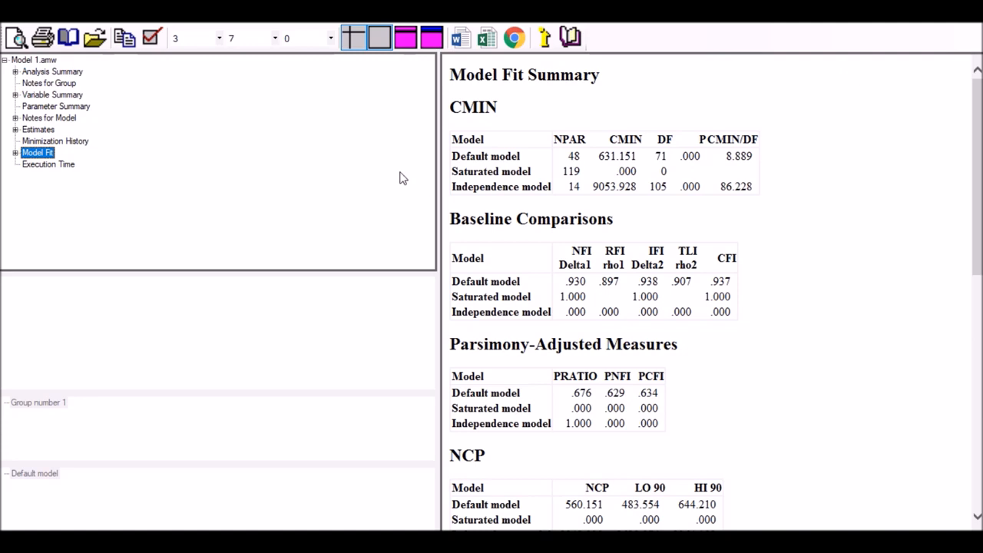
Examine the revised model's regression weights and the explanation of the P value for Motivation predicting Language, and close the output
{"action": "left_click", "coordinate": [38, 129]}
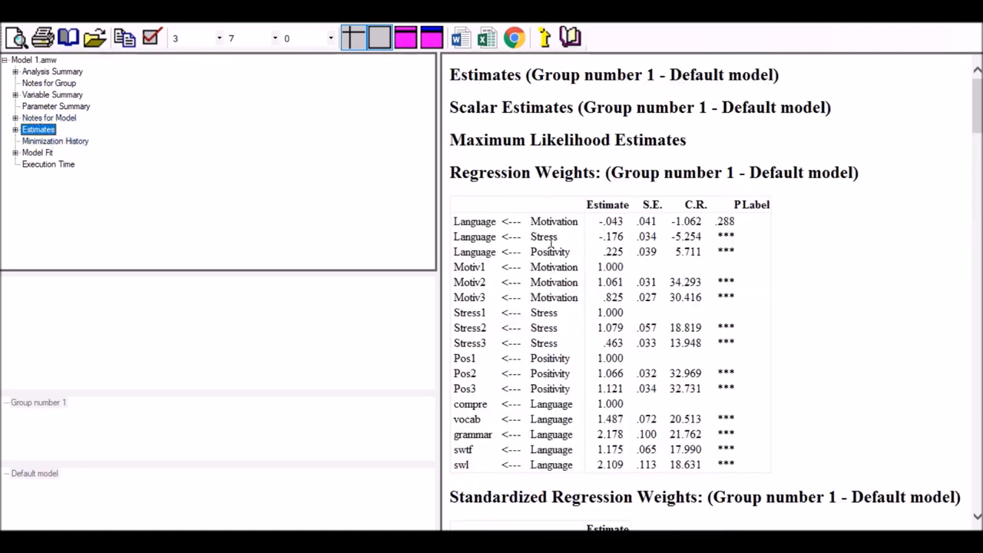
{"action": "scroll", "coordinate": [855, 282], "scroll_direction": "down", "scroll_amount": 1}
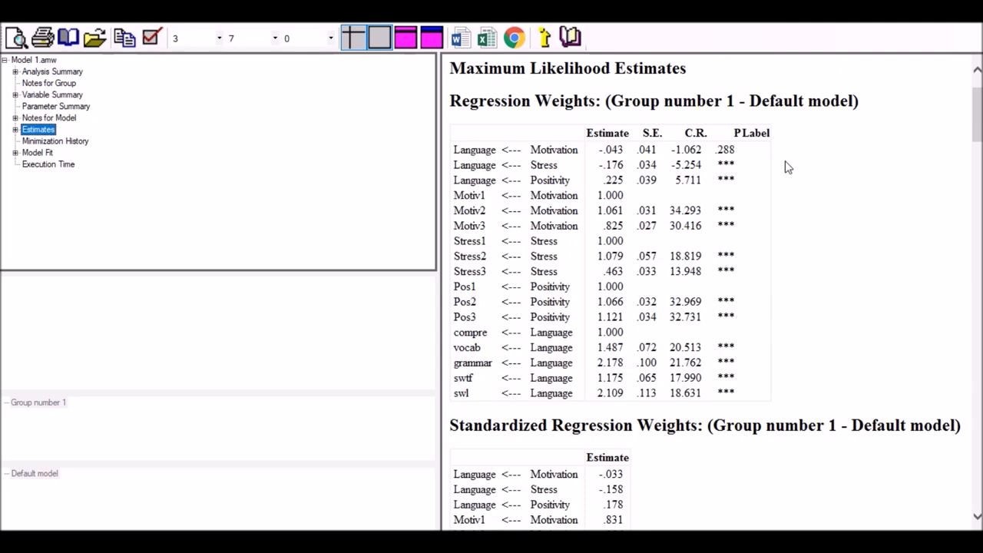
{"action": "left_click", "coordinate": [725, 150]}
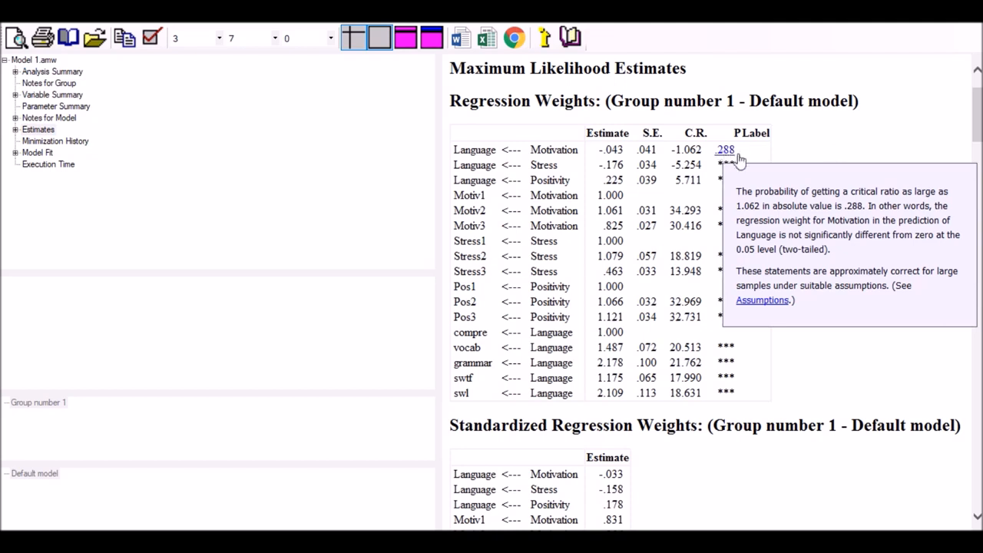
{"action": "left_click", "coordinate": [831, 159]}
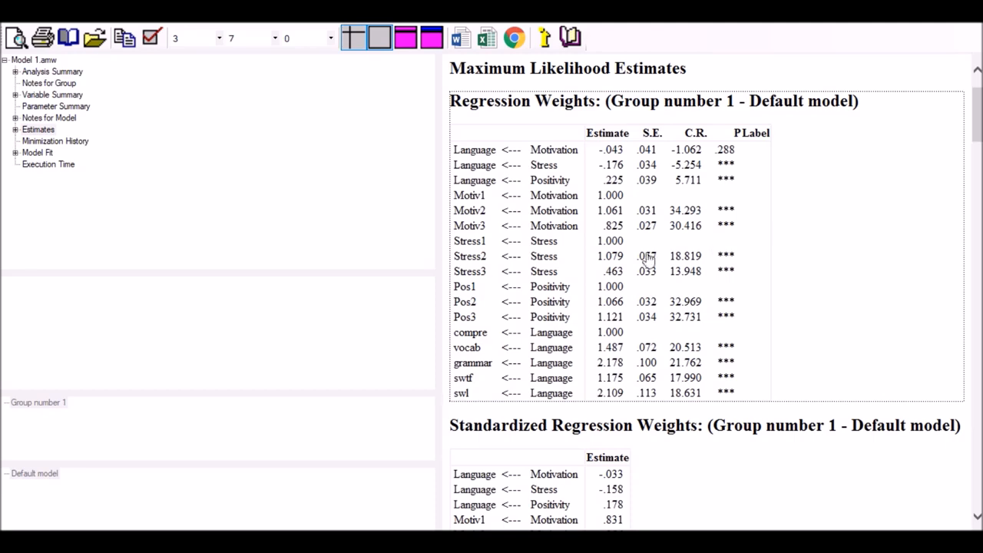
{"action": "left_click", "coordinate": [914, 22]}
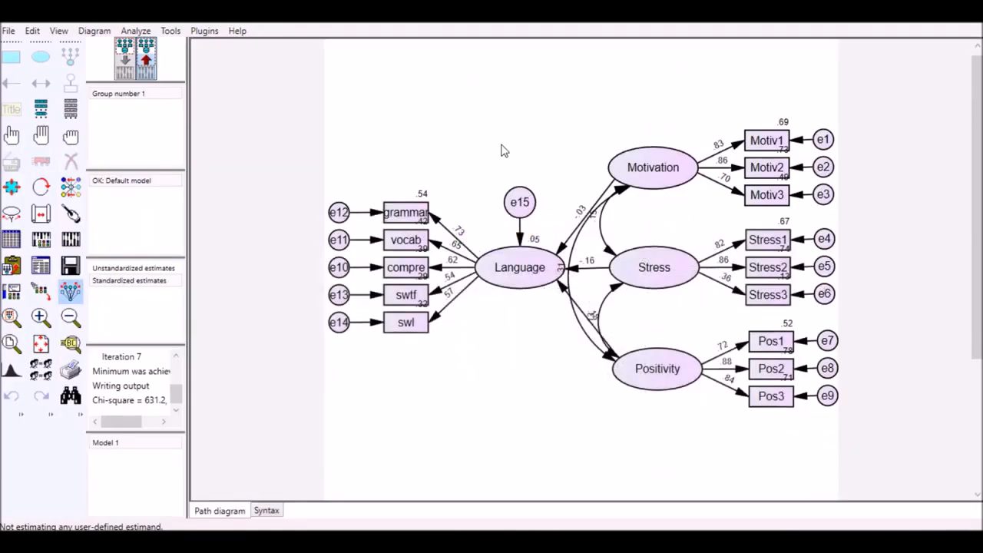